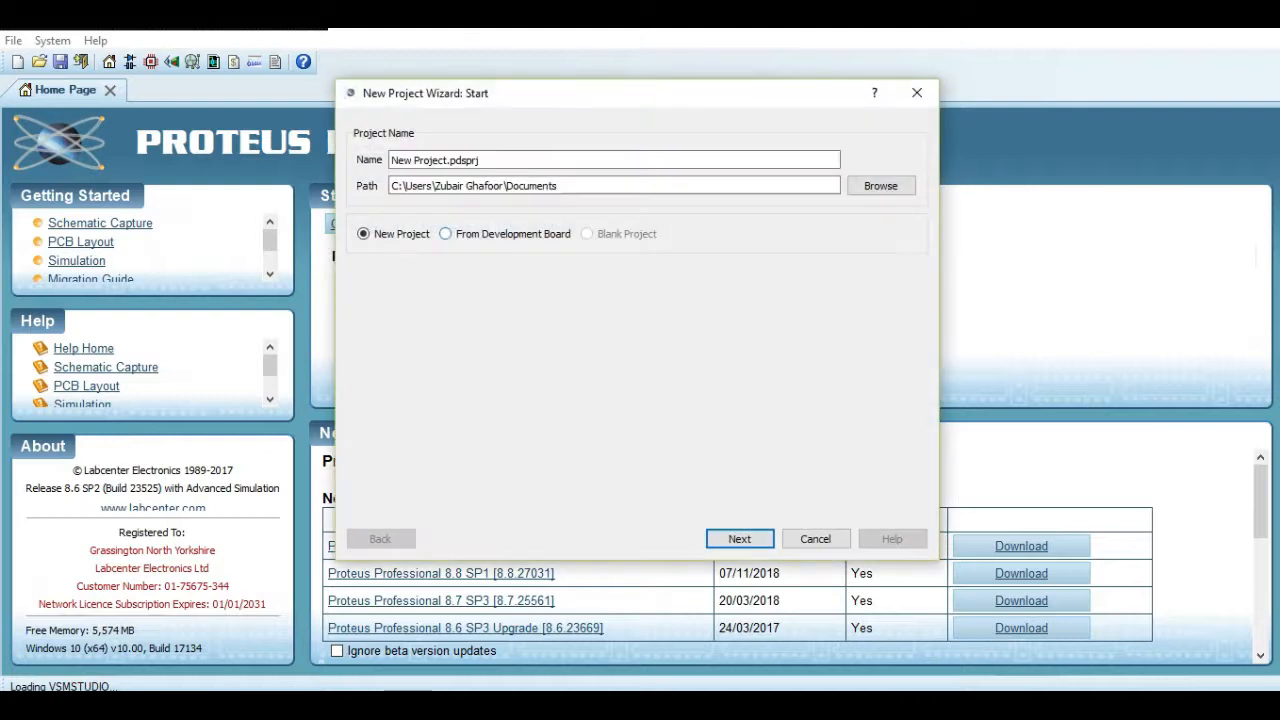
Create the new project with a Landscape A4 schematic, no PCB layout and no firmware project
click(740, 539)
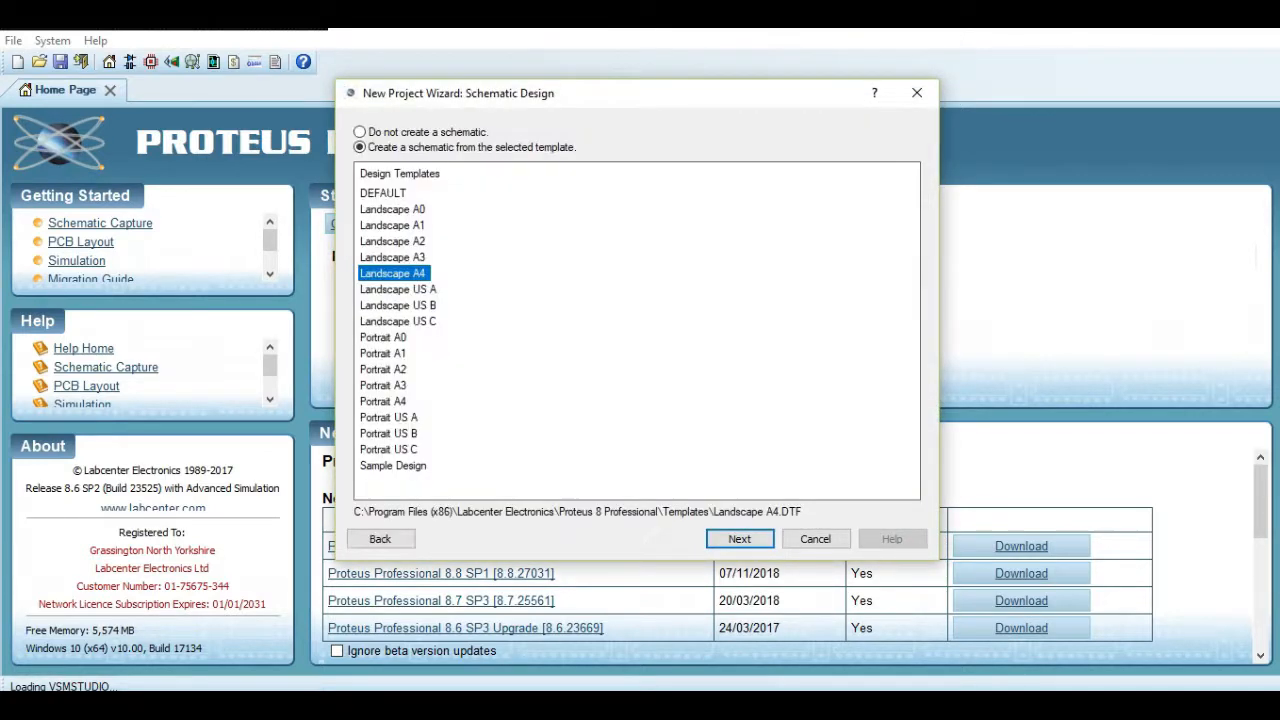
click(392, 257)
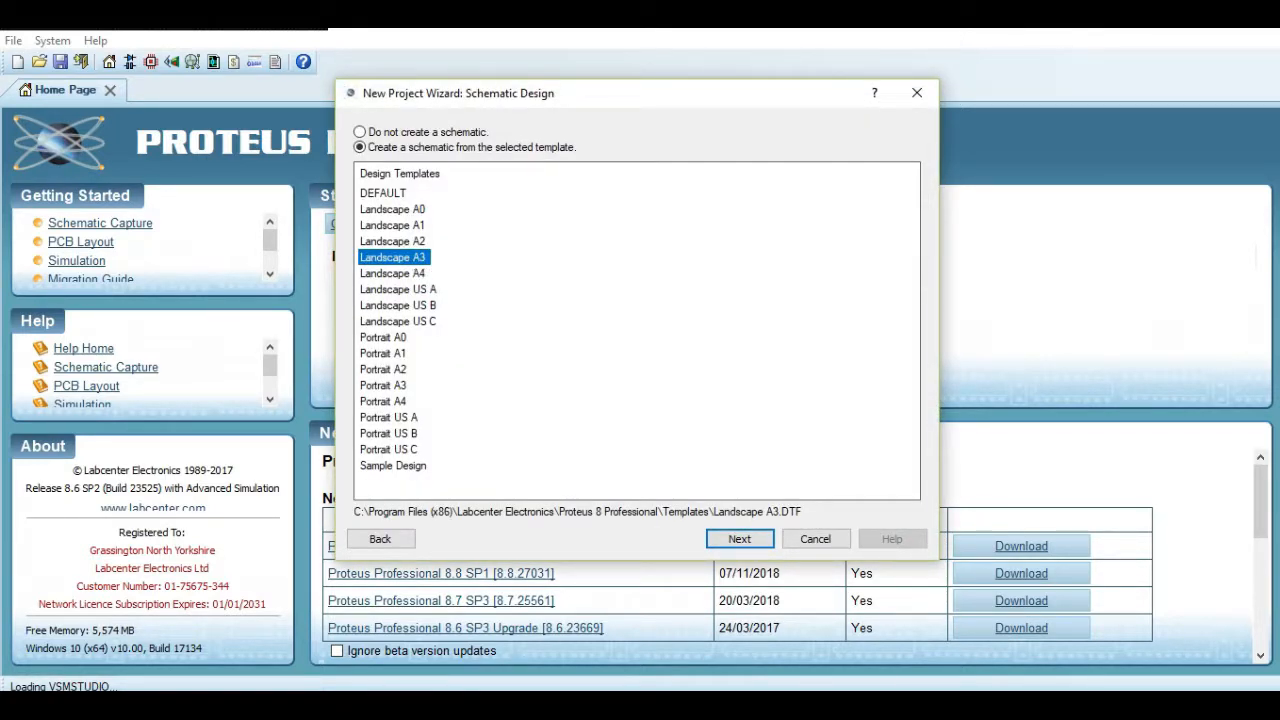
click(392, 273)
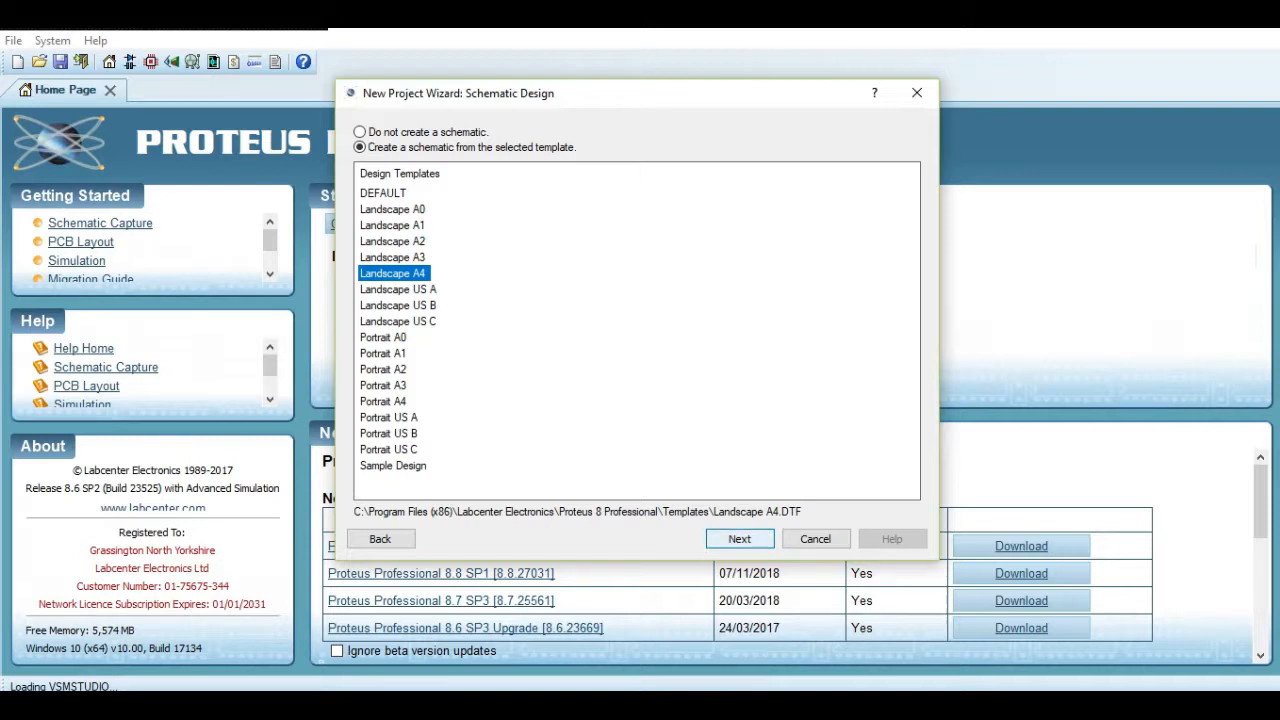
click(740, 539)
click(740, 539)
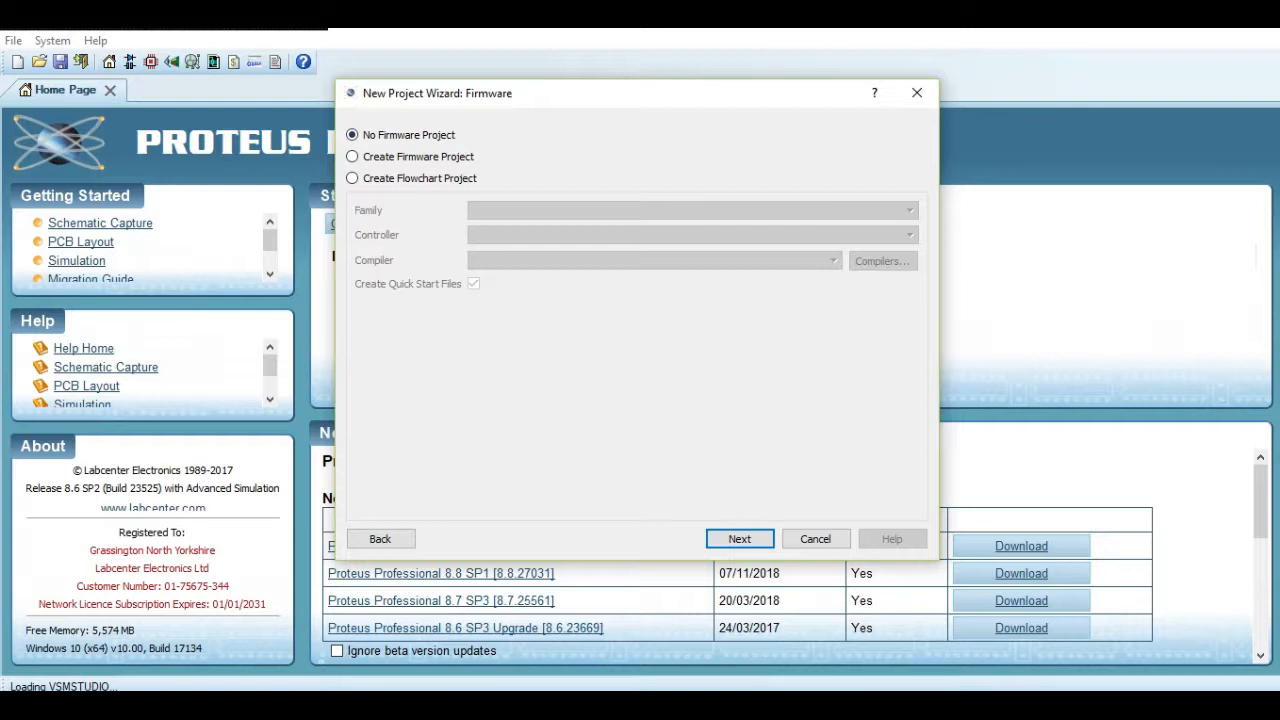
click(740, 539)
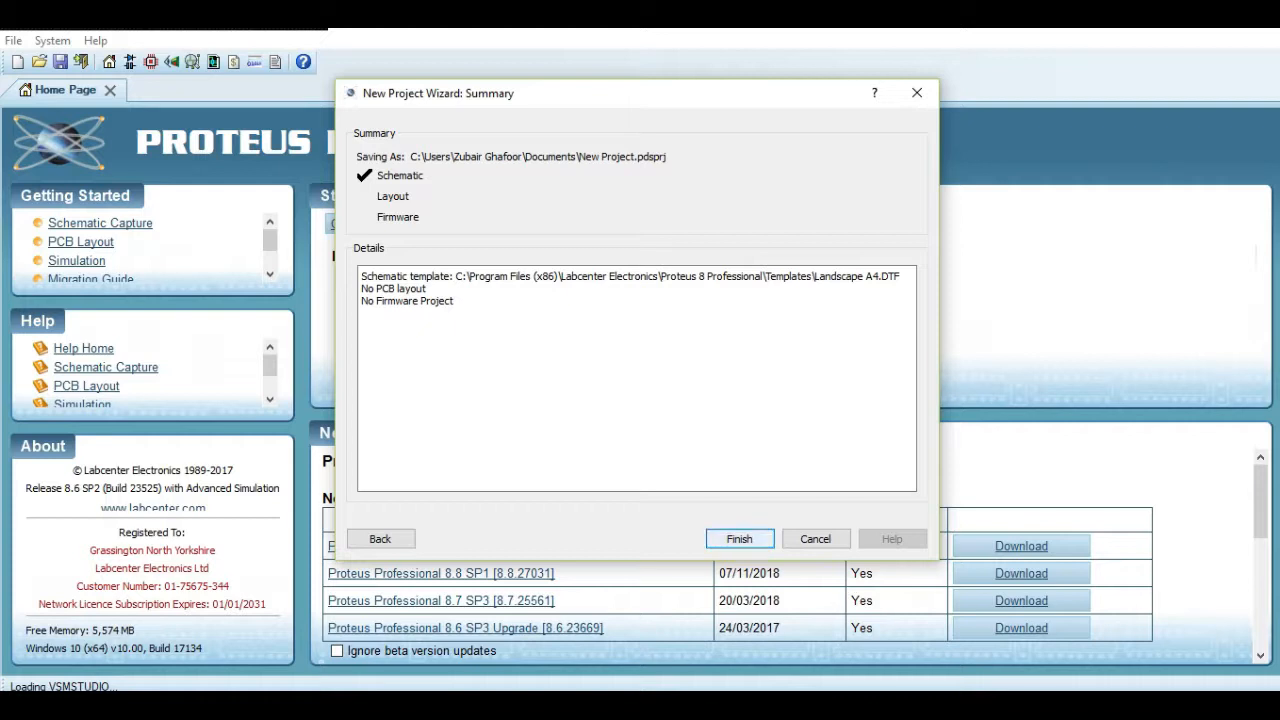
key(Return)
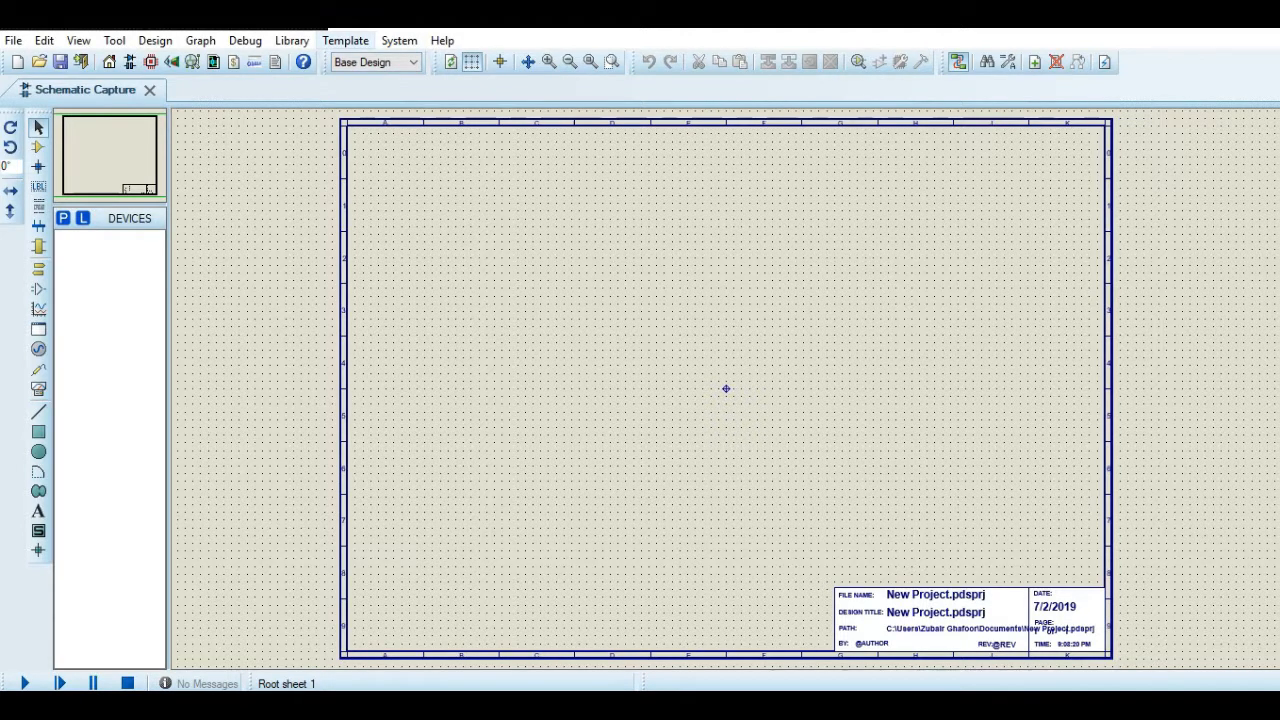
Go to the master sheet and replace the title block's file name text with New_Project
click(345, 40)
click(390, 62)
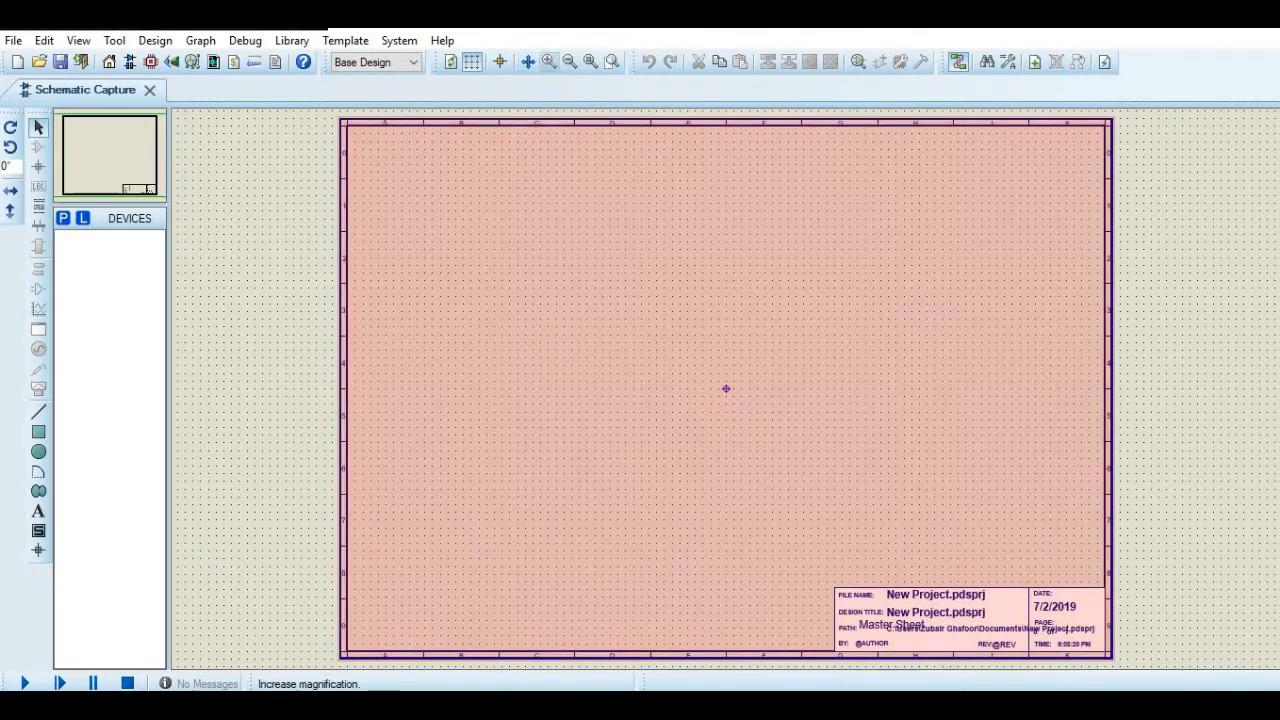
click(549, 62)
click(549, 62)
click(106, 147)
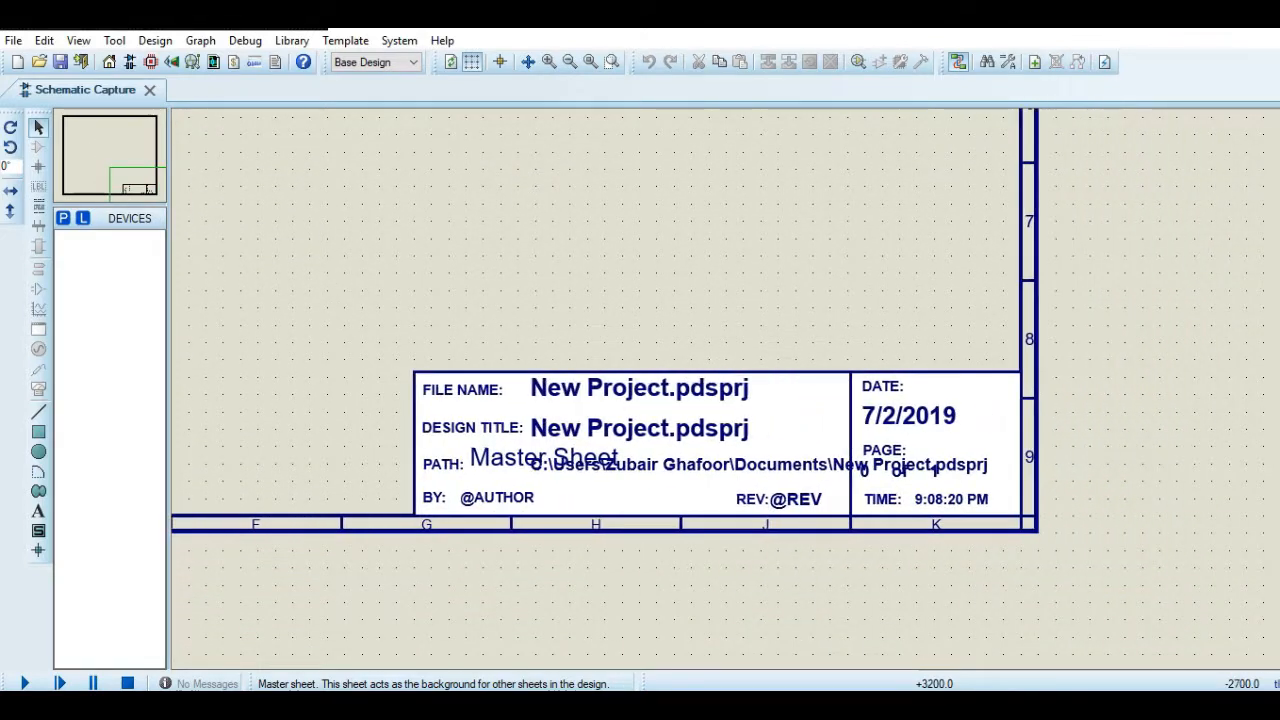
click(139, 183)
double_click(640, 388)
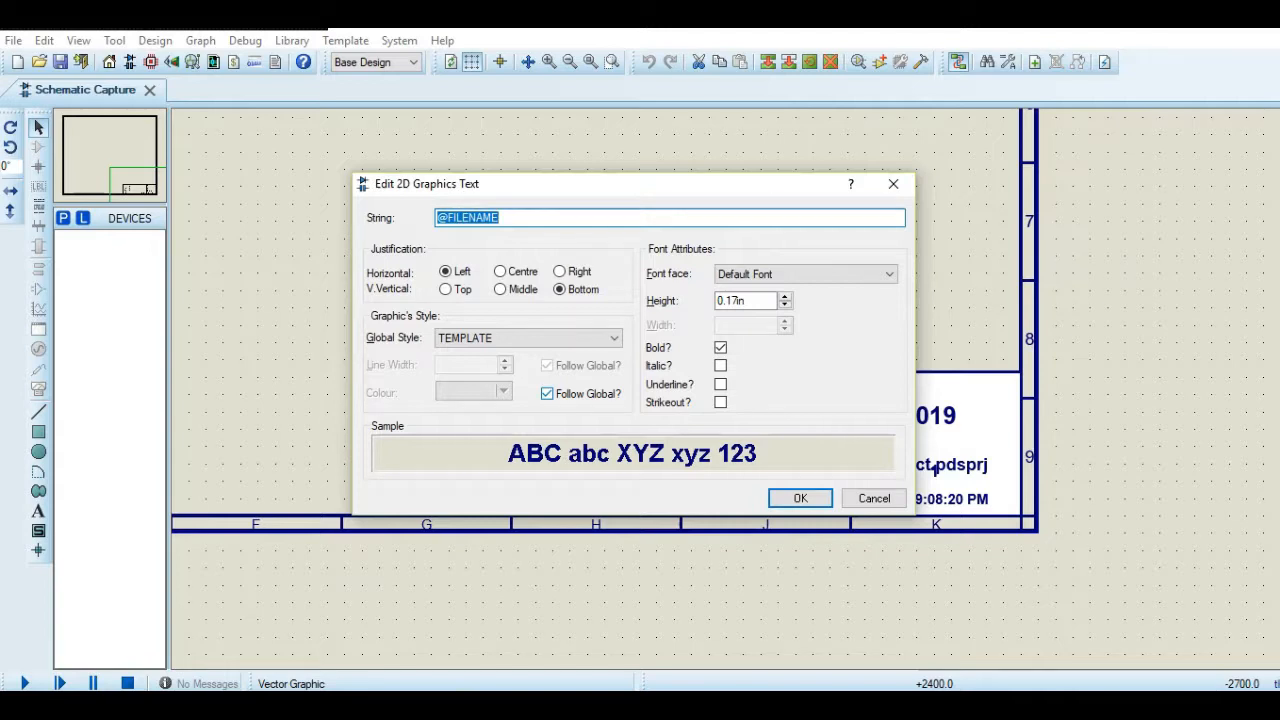
key(BackSpace)
text(New)
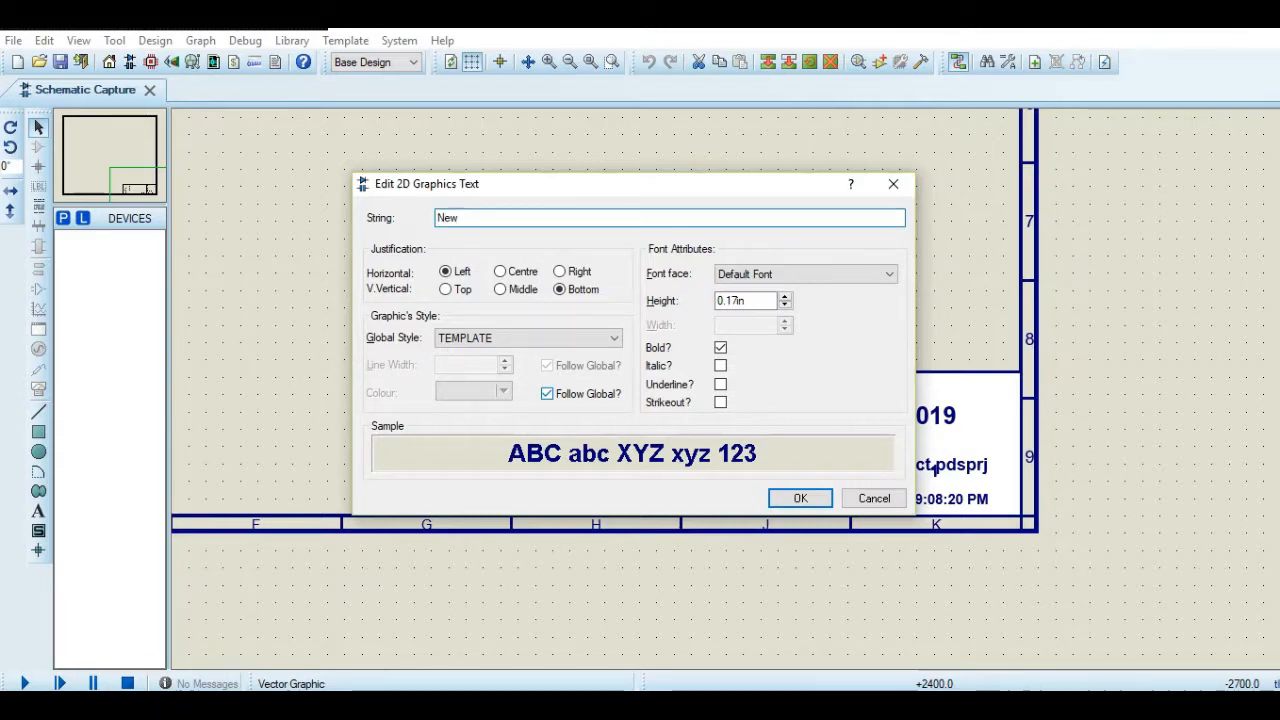
text(_Project)
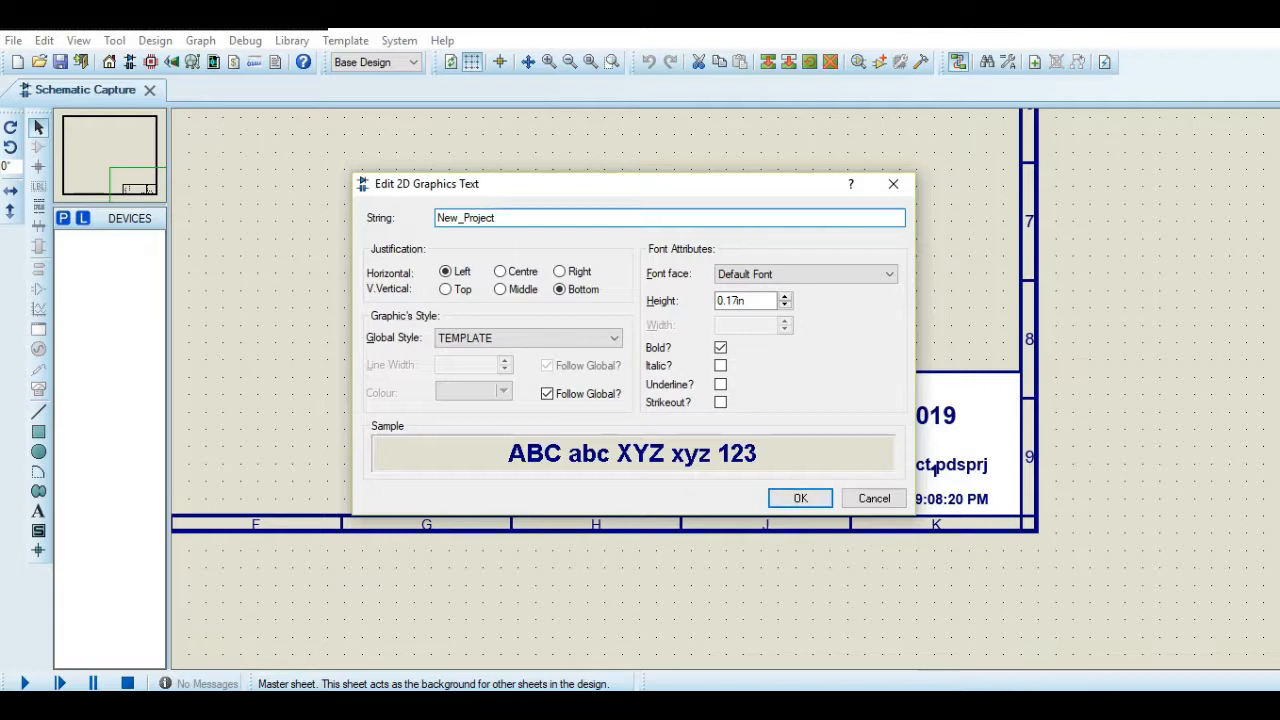
key(Return)
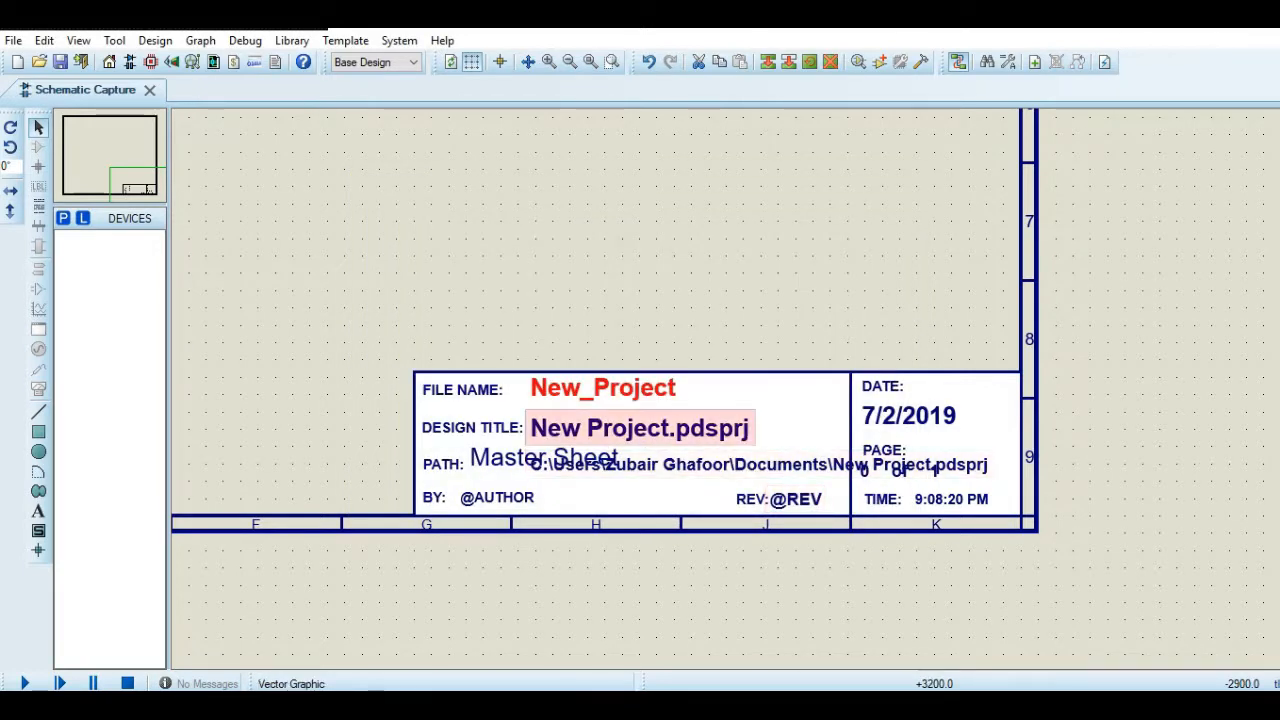
Replace the design title text in the title block with Filter_Circuit
double_click(640, 428)
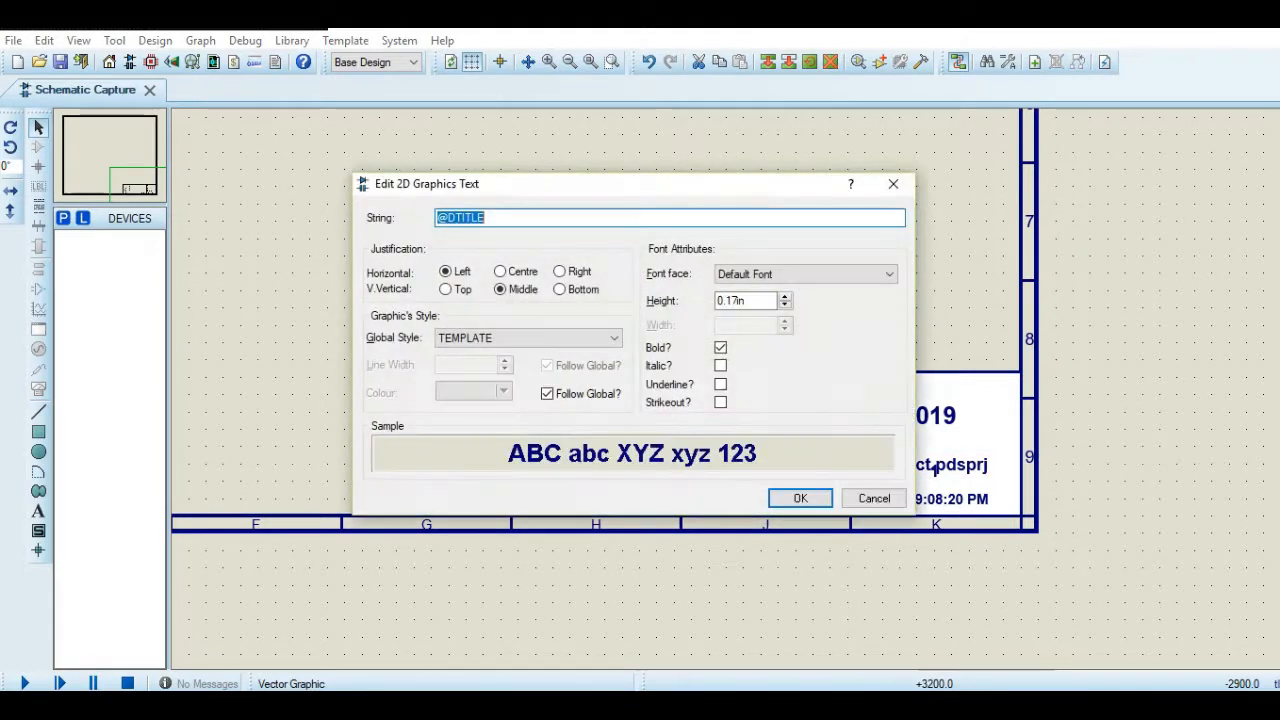
key(BackSpace)
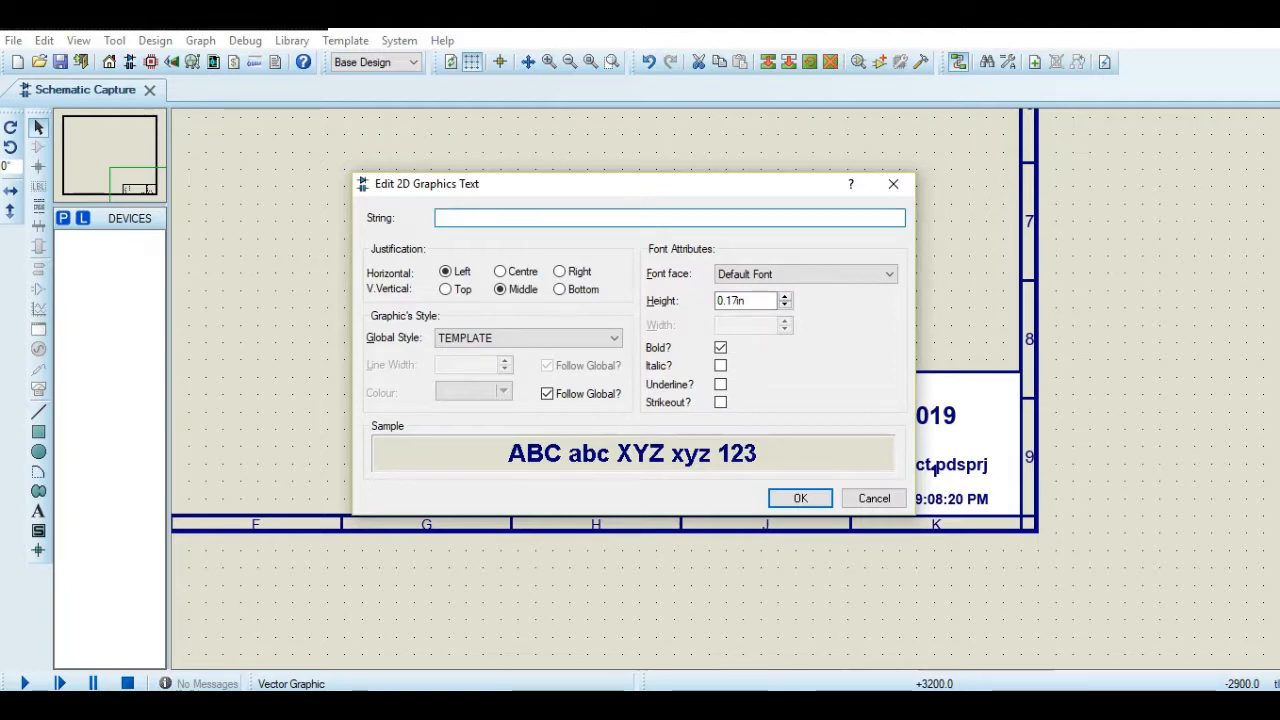
text(S)
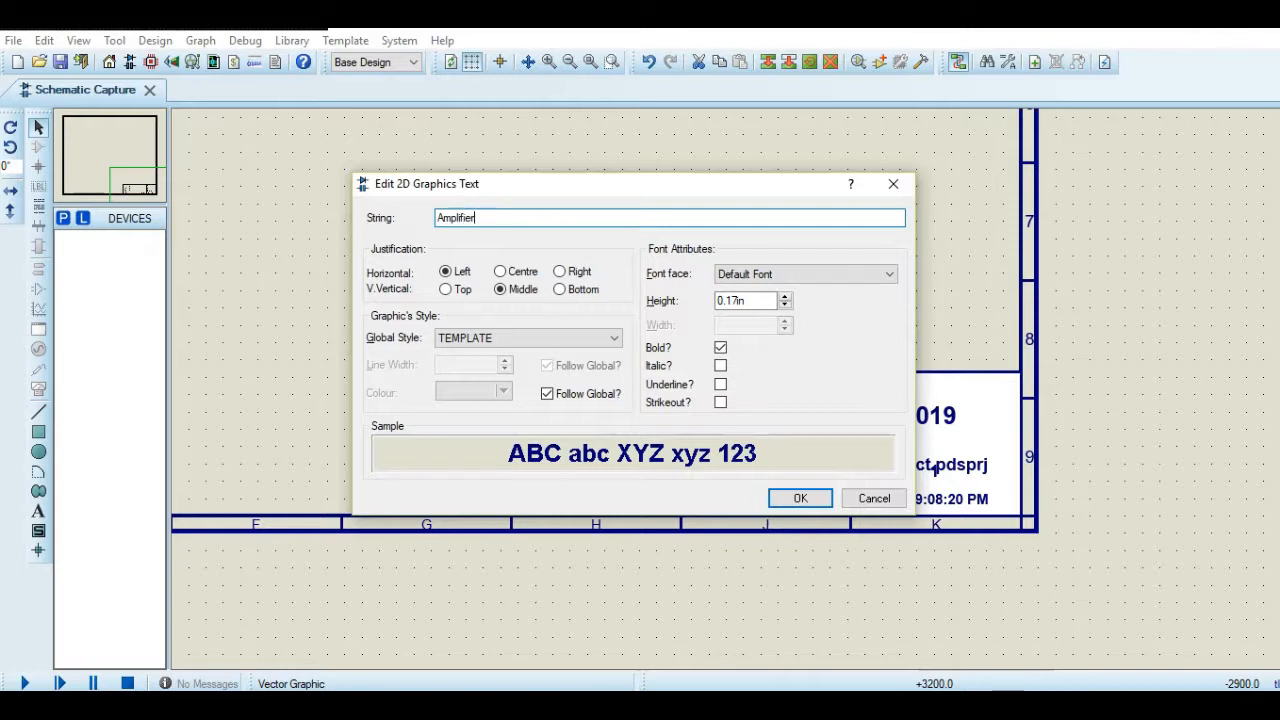
key(BackSpace)
key(BackSpace)
key(BackSpace)
key(BackSpace)
key(BackSpace)
key(BackSpace)
key(BackSpace)
key(BackSpace)
key(BackSpace)
key(Return)
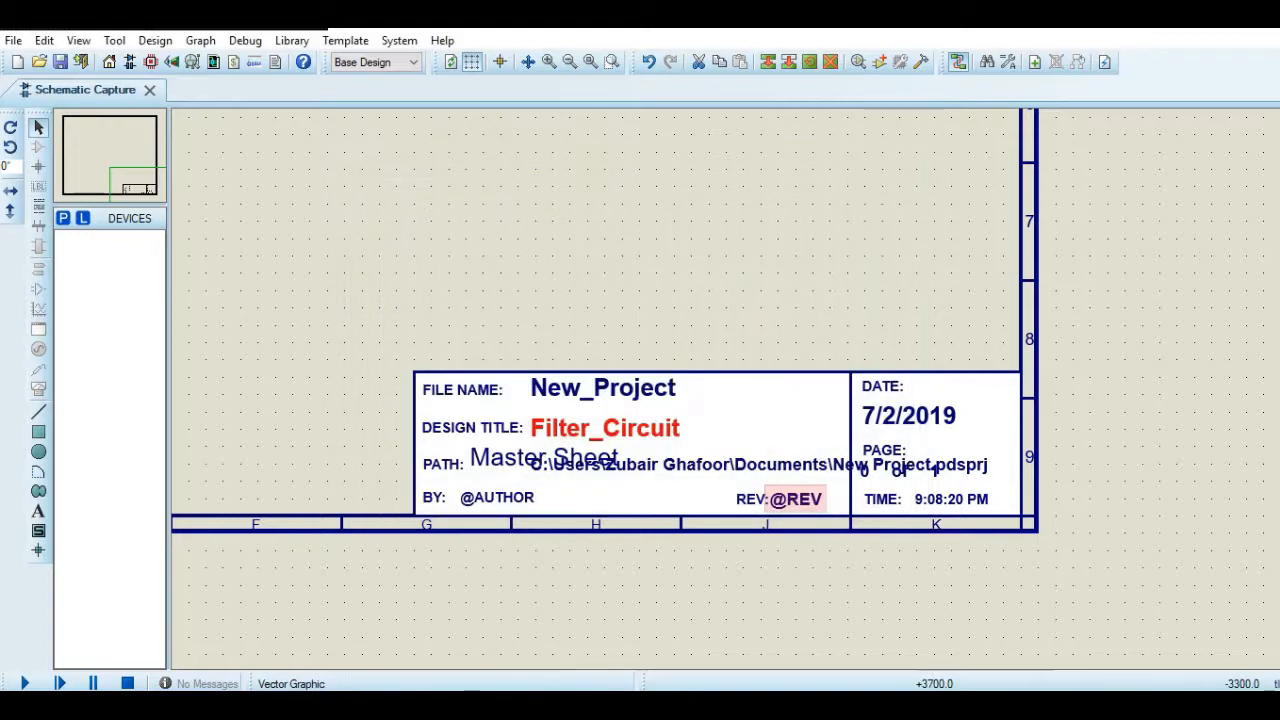
Replace the sheet title text overlapping the path row with Main_Sheet
double_click(511, 460)
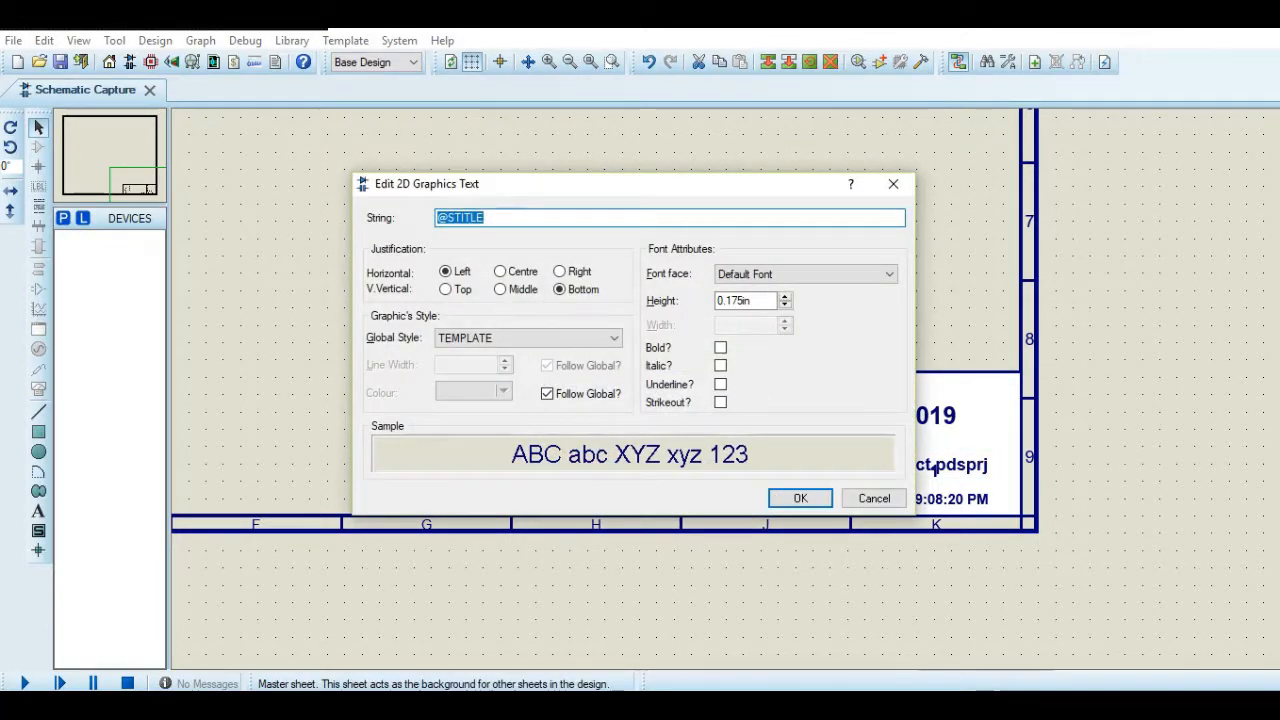
key(BackSpace)
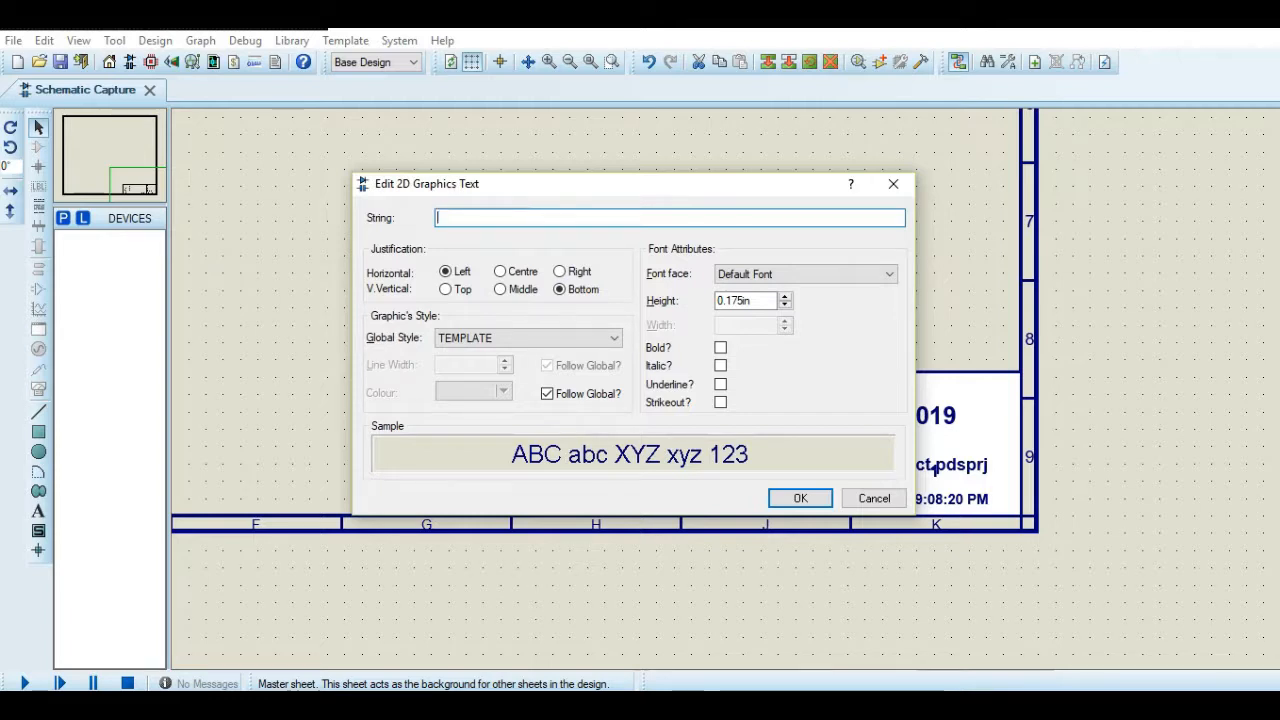
text(M)
text(ain )
text(A)
text(She)
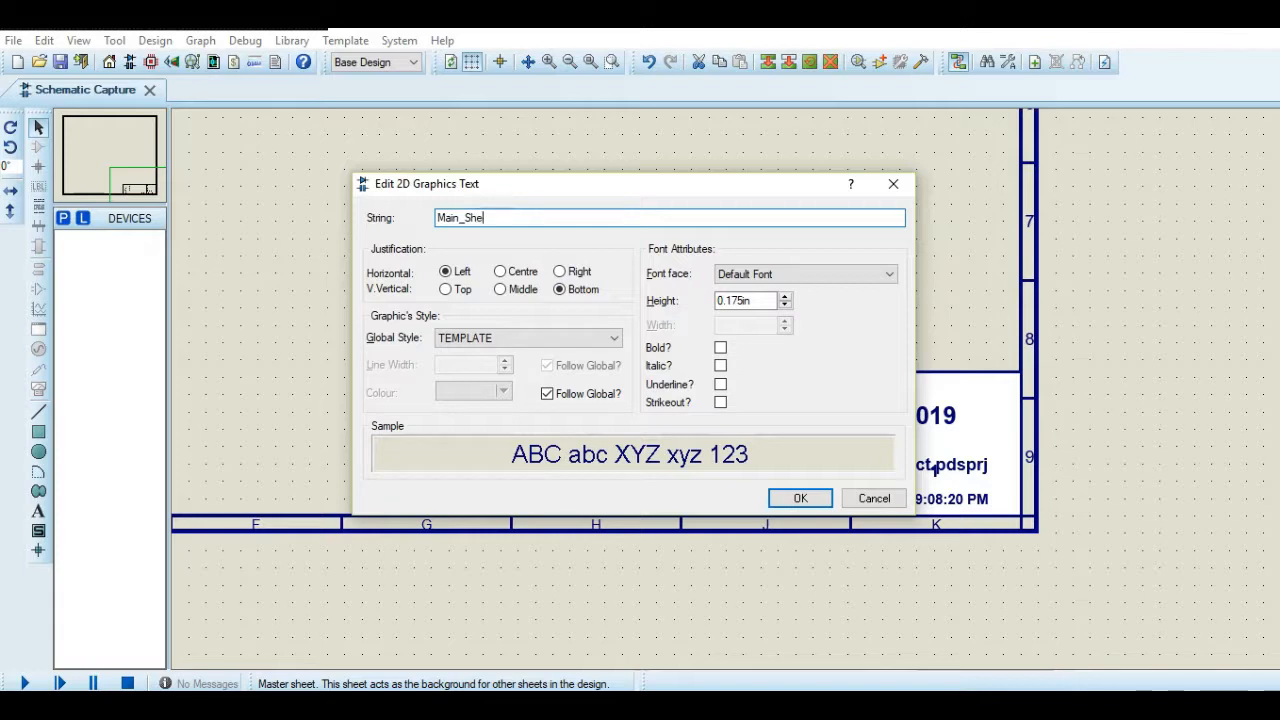
text(et)
key(Return)
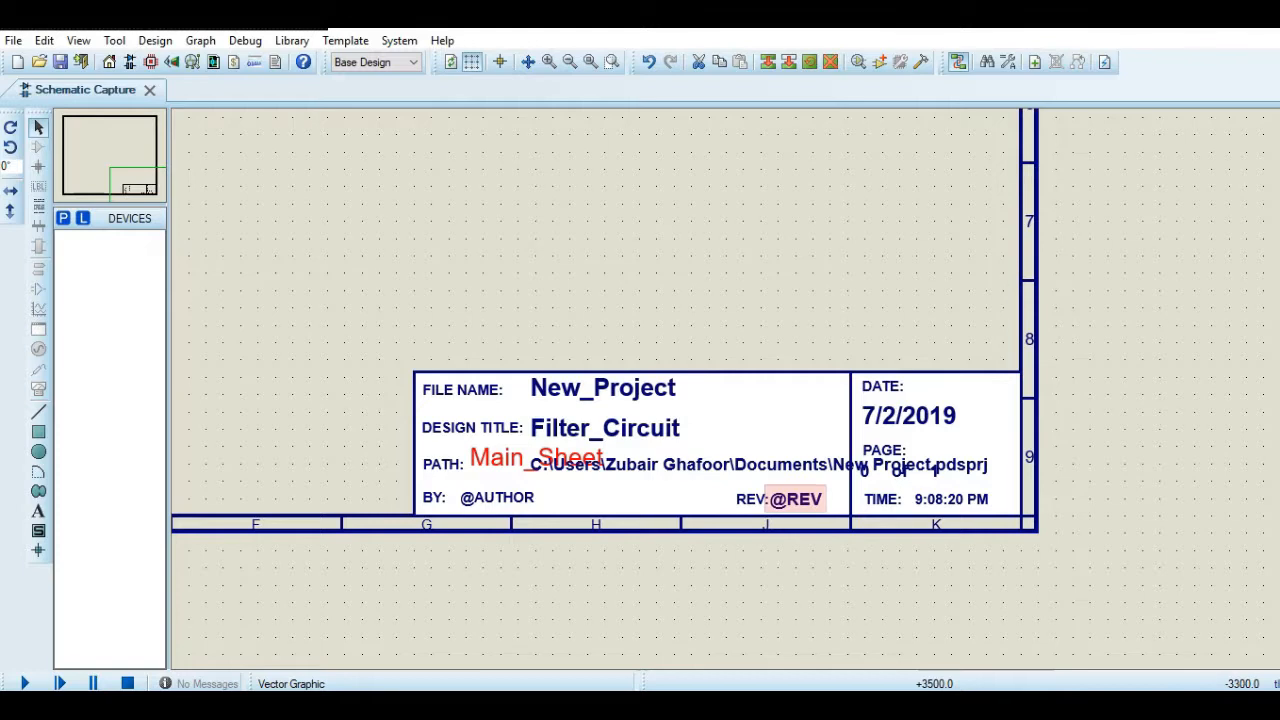
Replace the author placeholder in the title block's BY field with the author's name
double_click(532, 498)
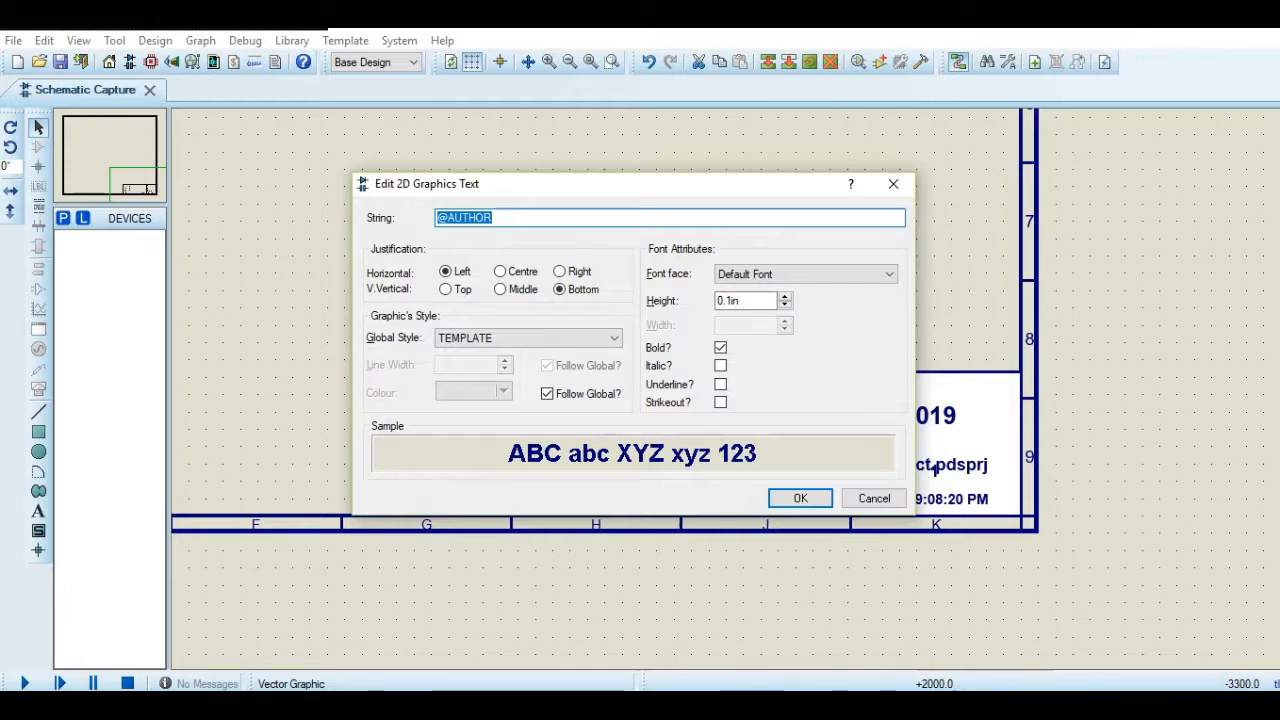
key(BackSpace)
text(JOHN)
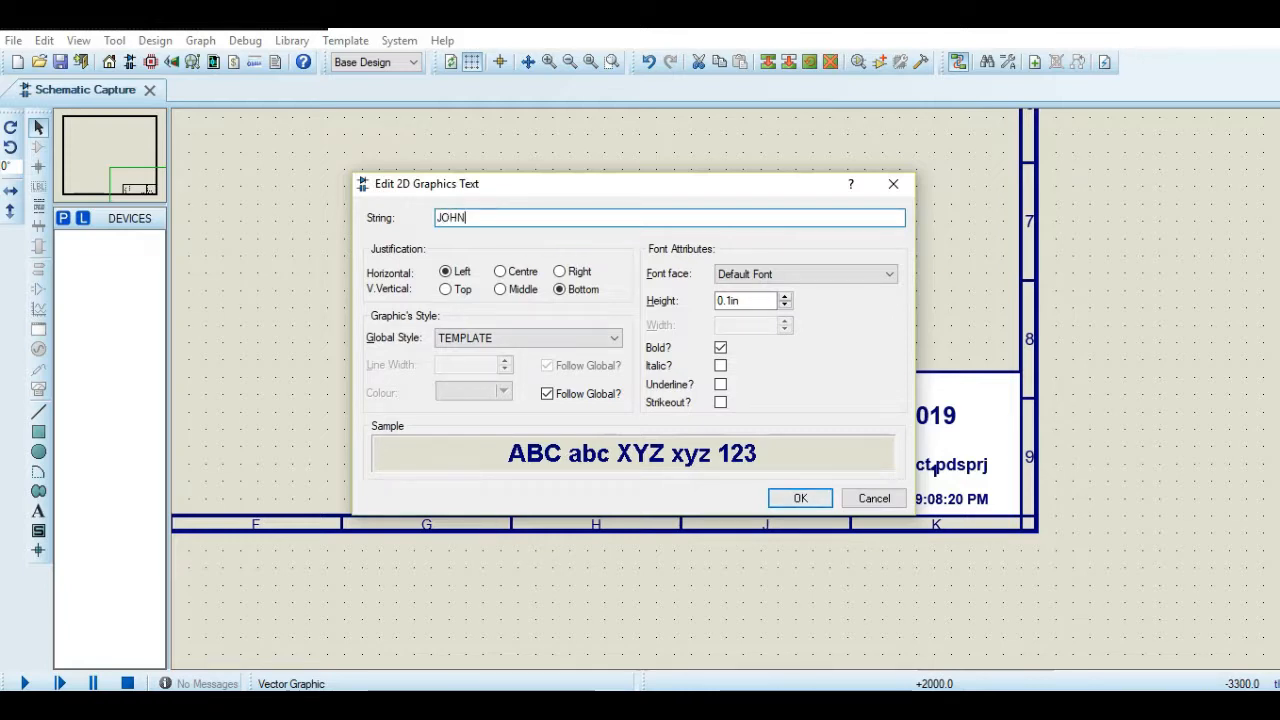
key(Return)
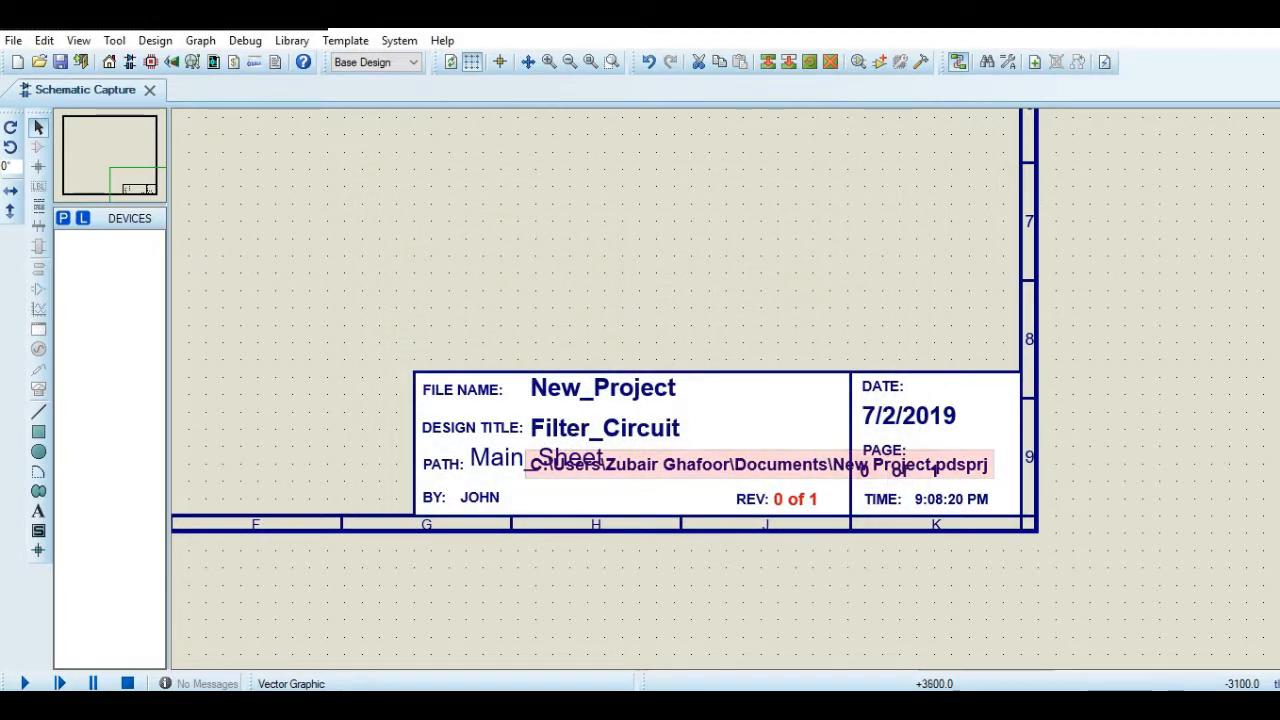
Remove the file path text from the title block by clearing its string
click(934, 469)
click(934, 469)
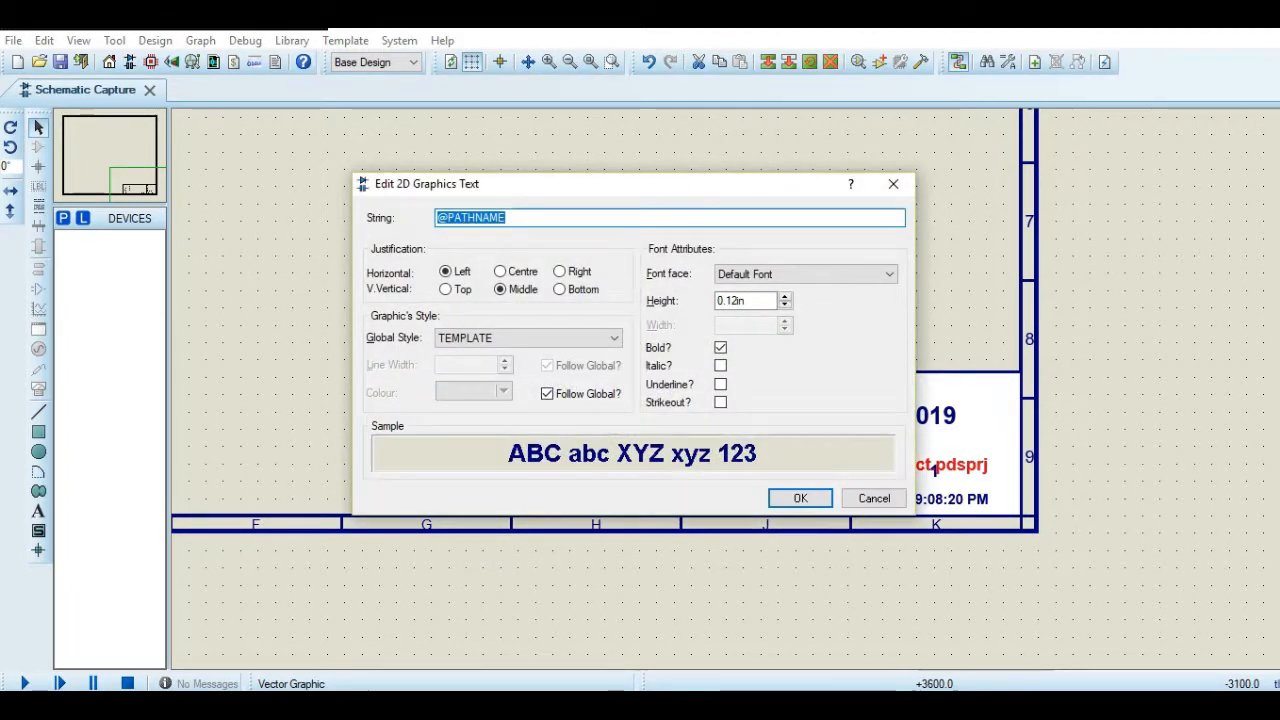
key(BackSpace)
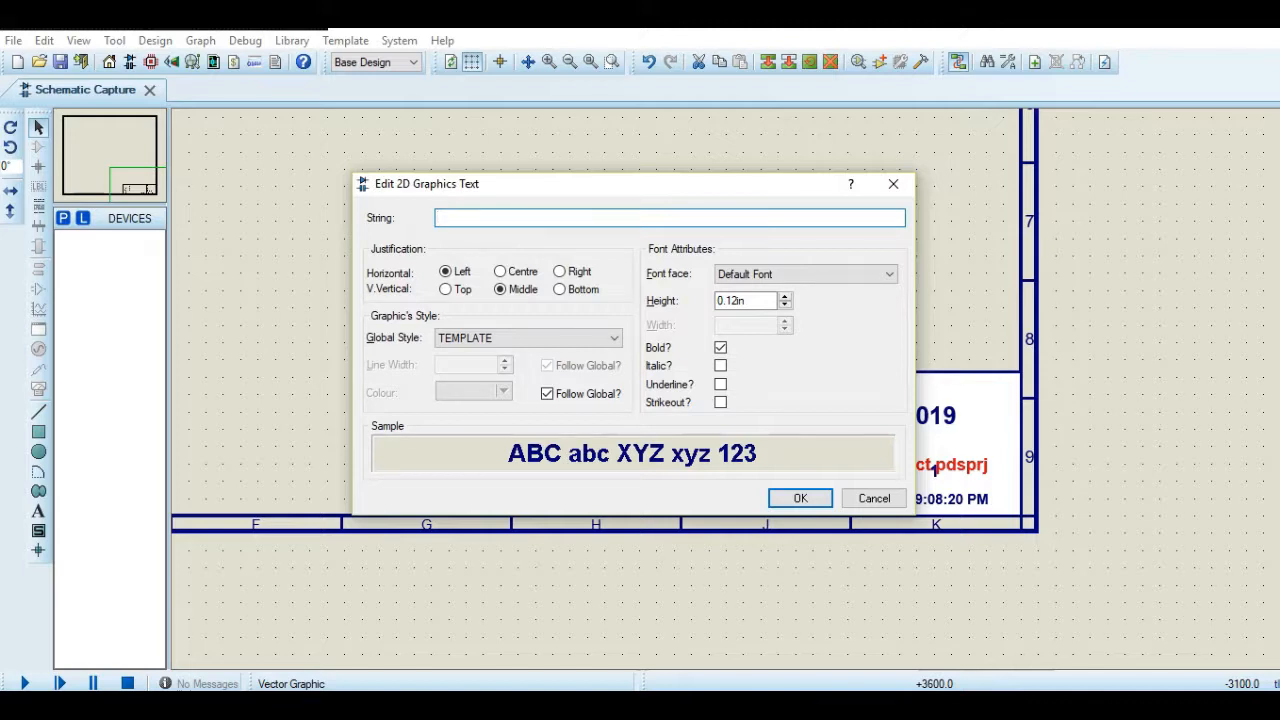
key(Return)
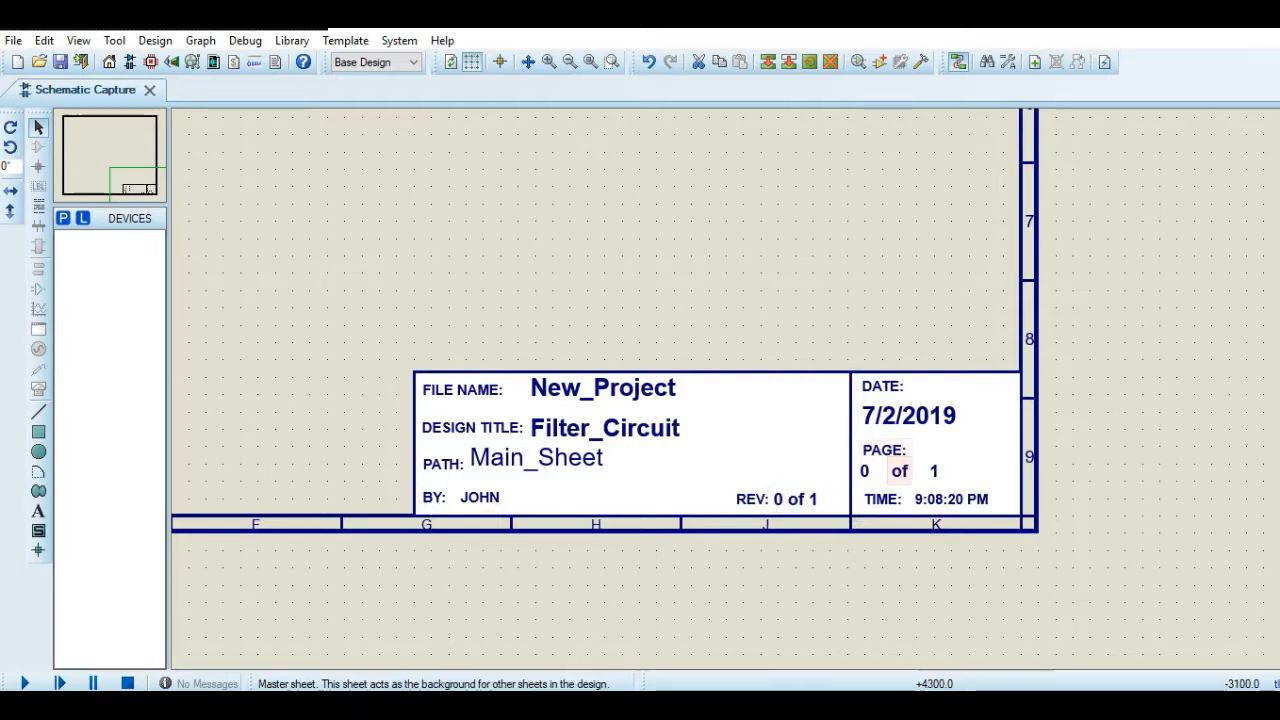
Set the revision text in the title block to 1.1
double_click(795, 498)
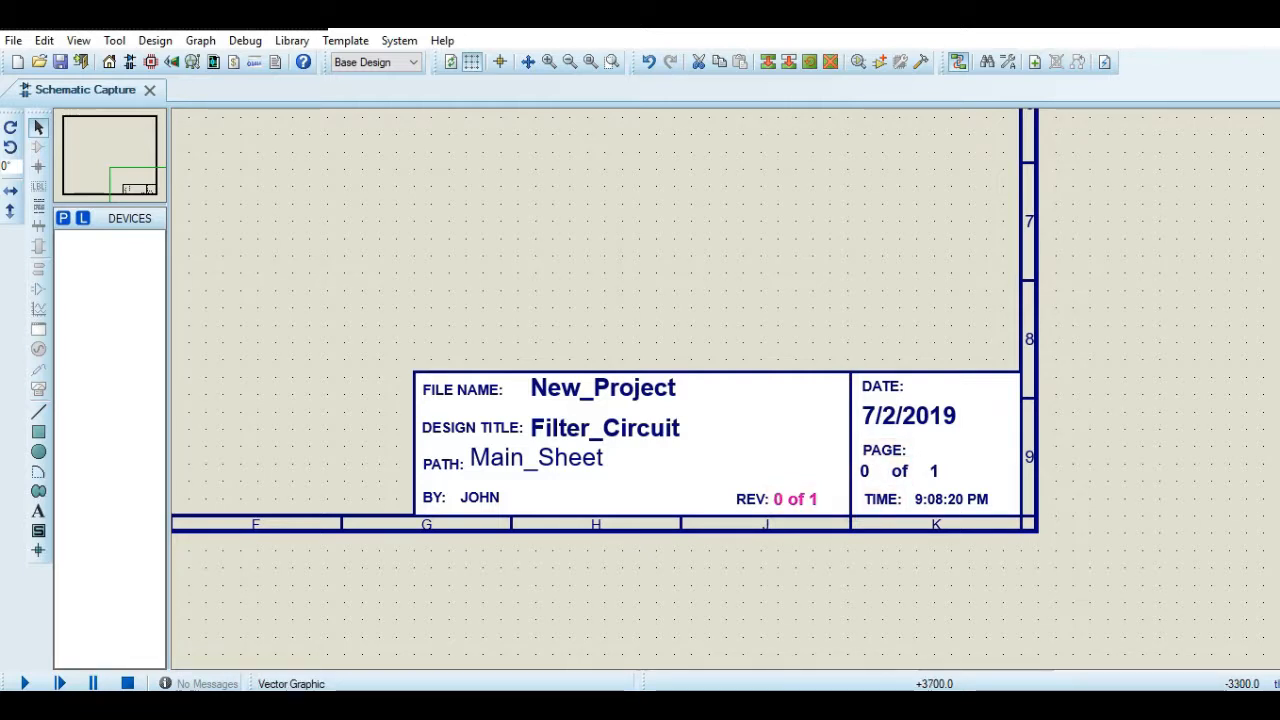
key(BackSpace)
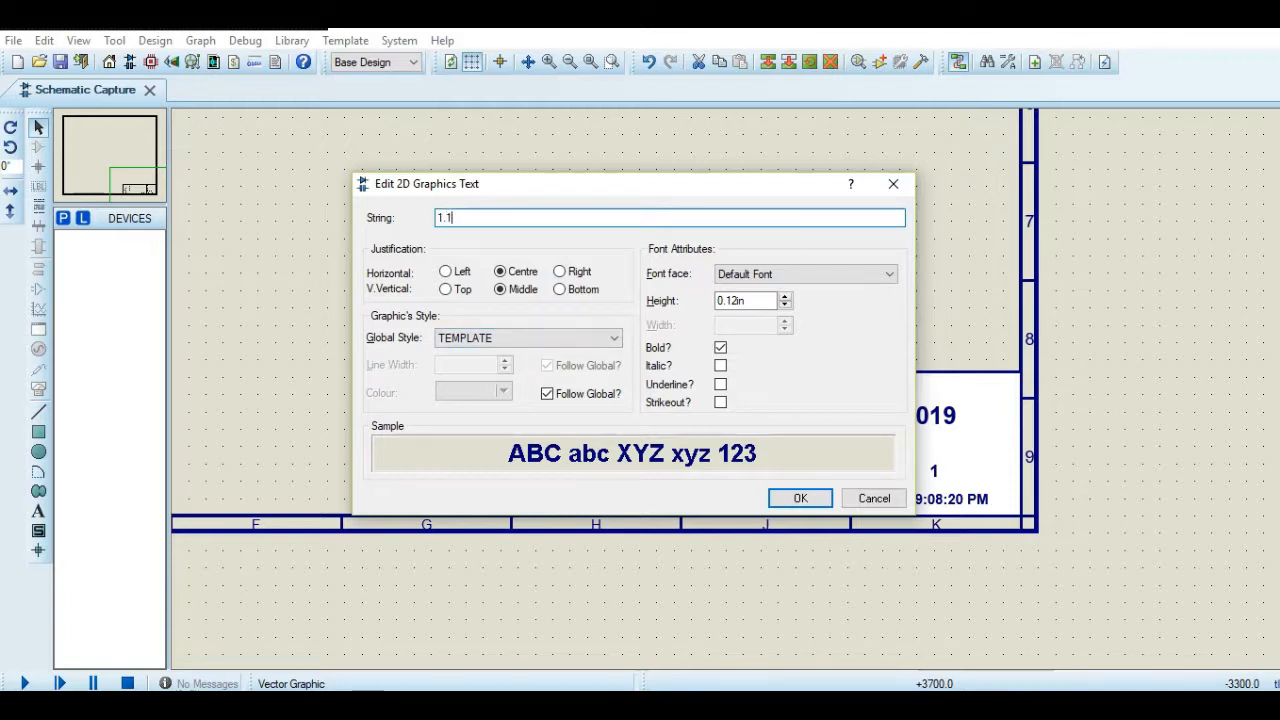
click(800, 498)
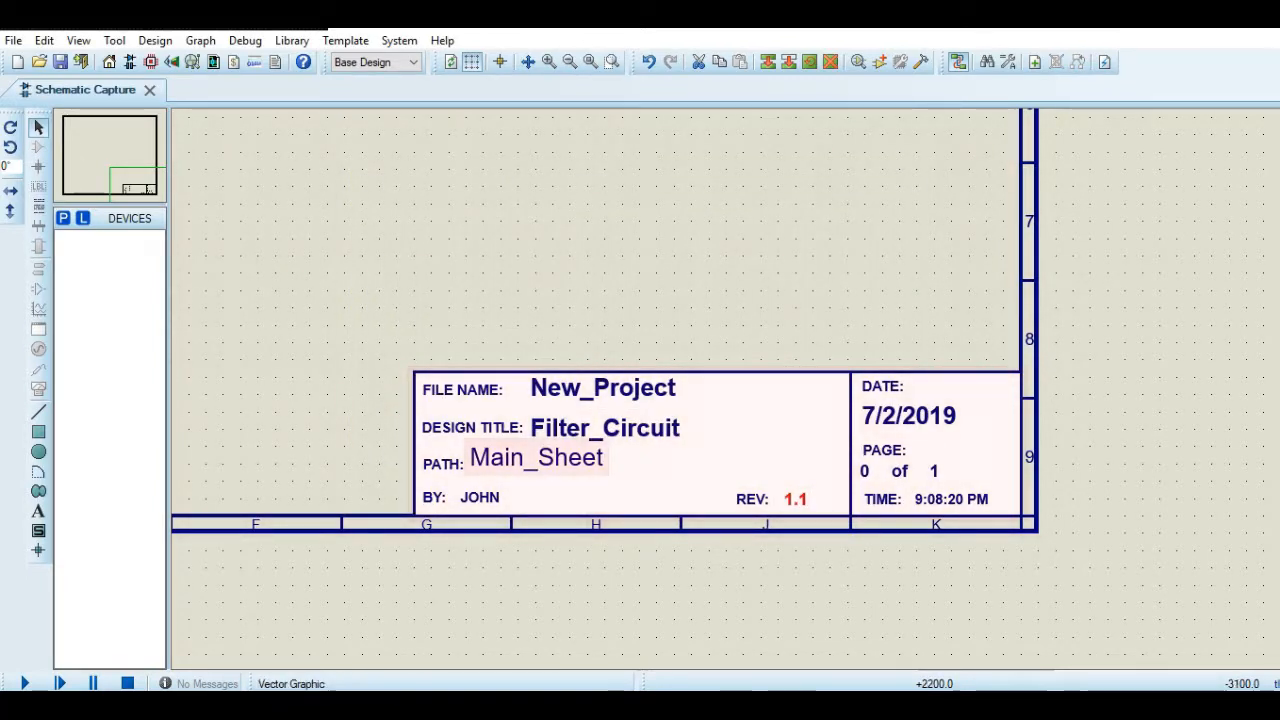
Reduce the Main_Sheet text height to 0.165in and set its vertical justification to Middle
double_click(536, 457)
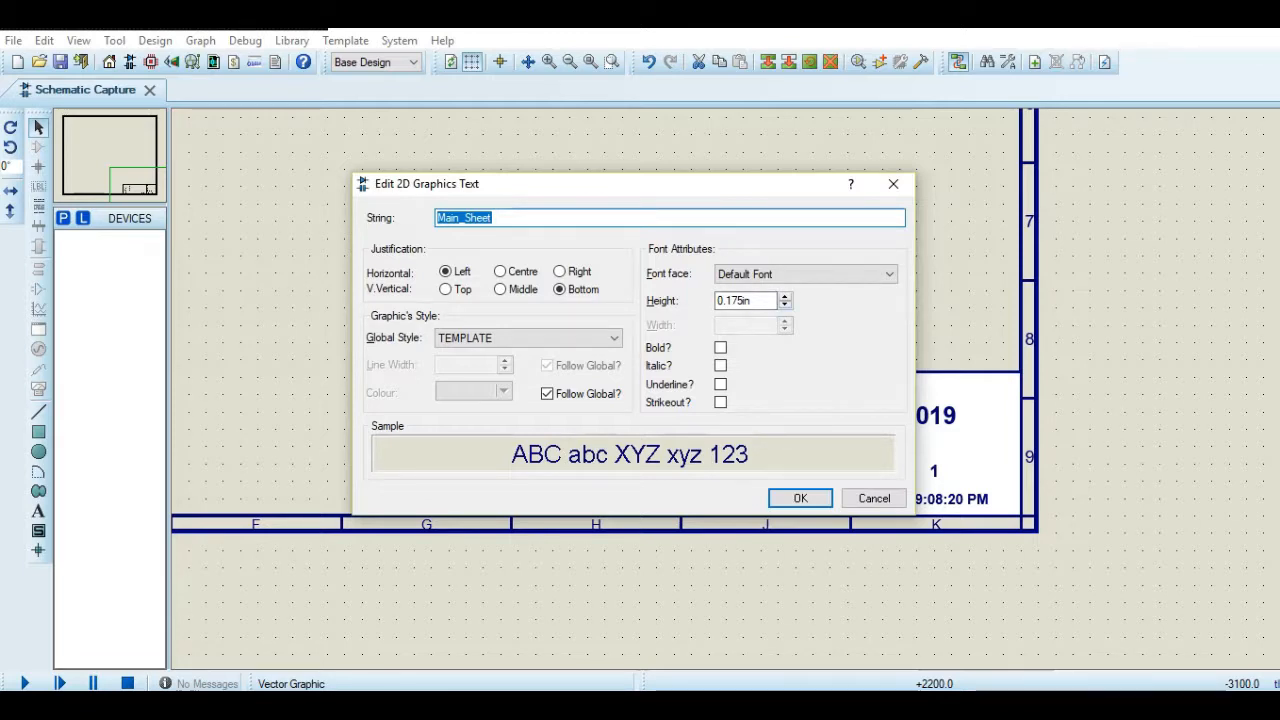
click(785, 305)
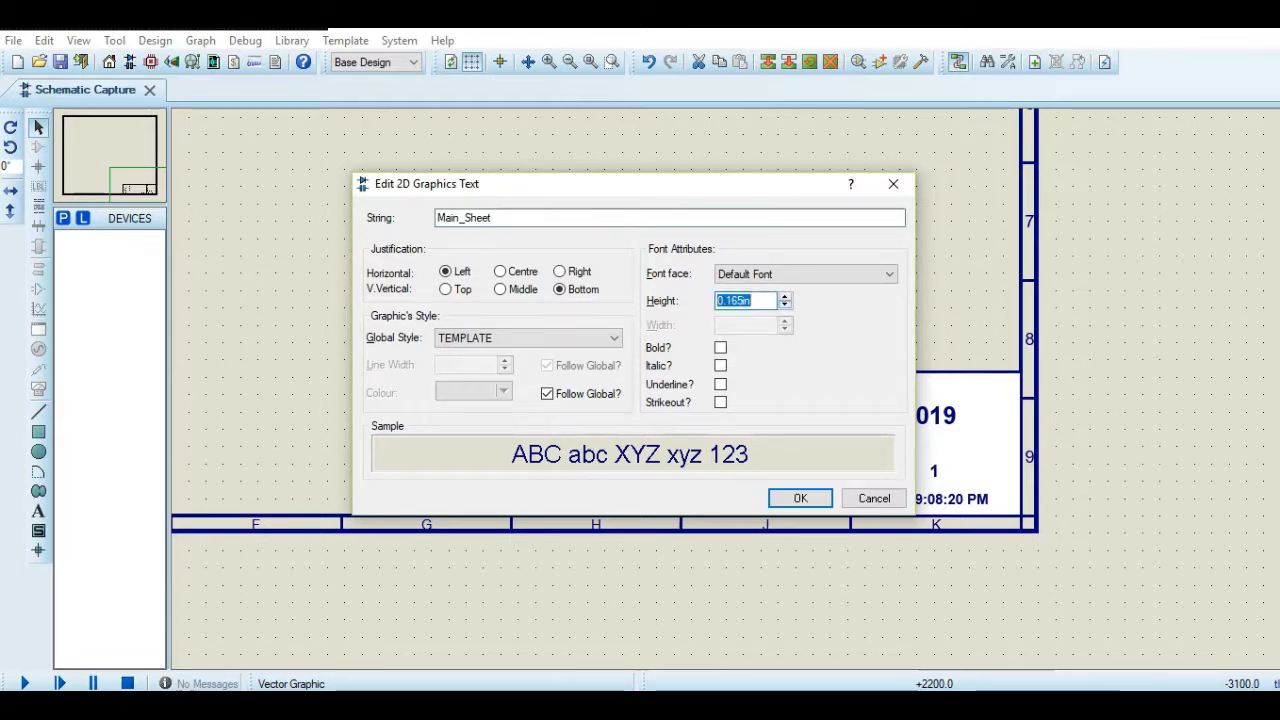
click(800, 498)
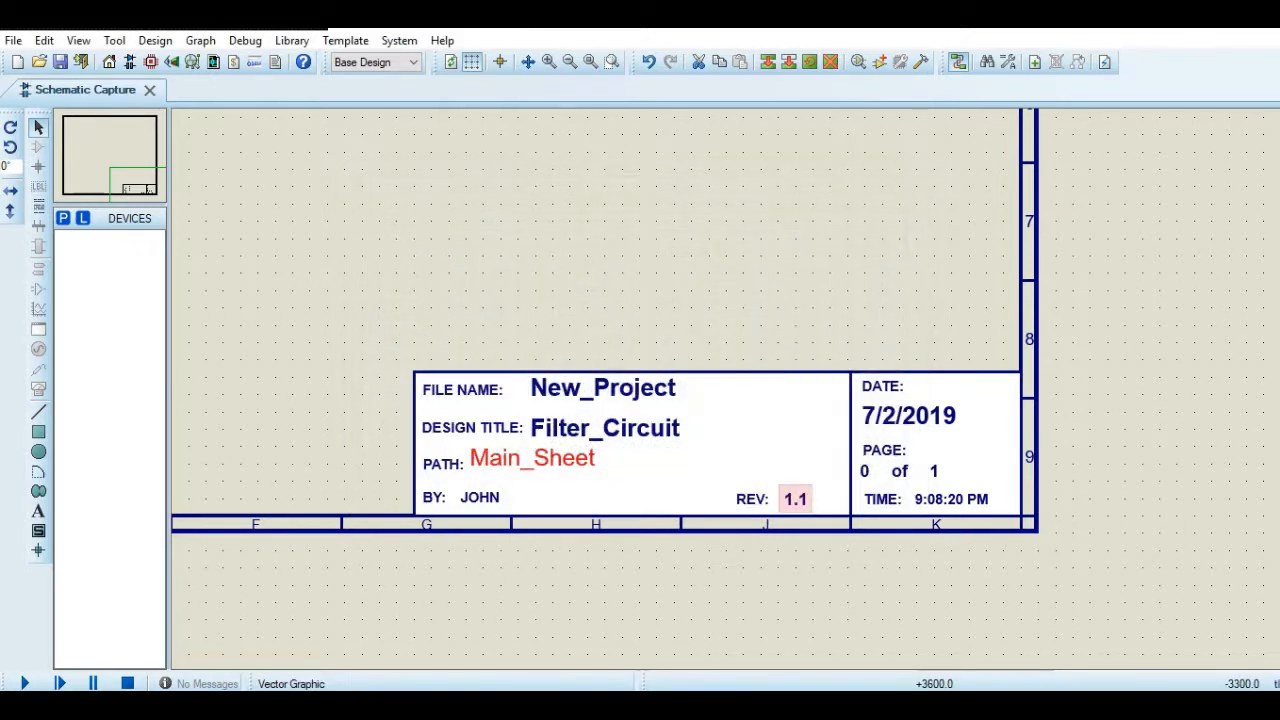
double_click(588, 461)
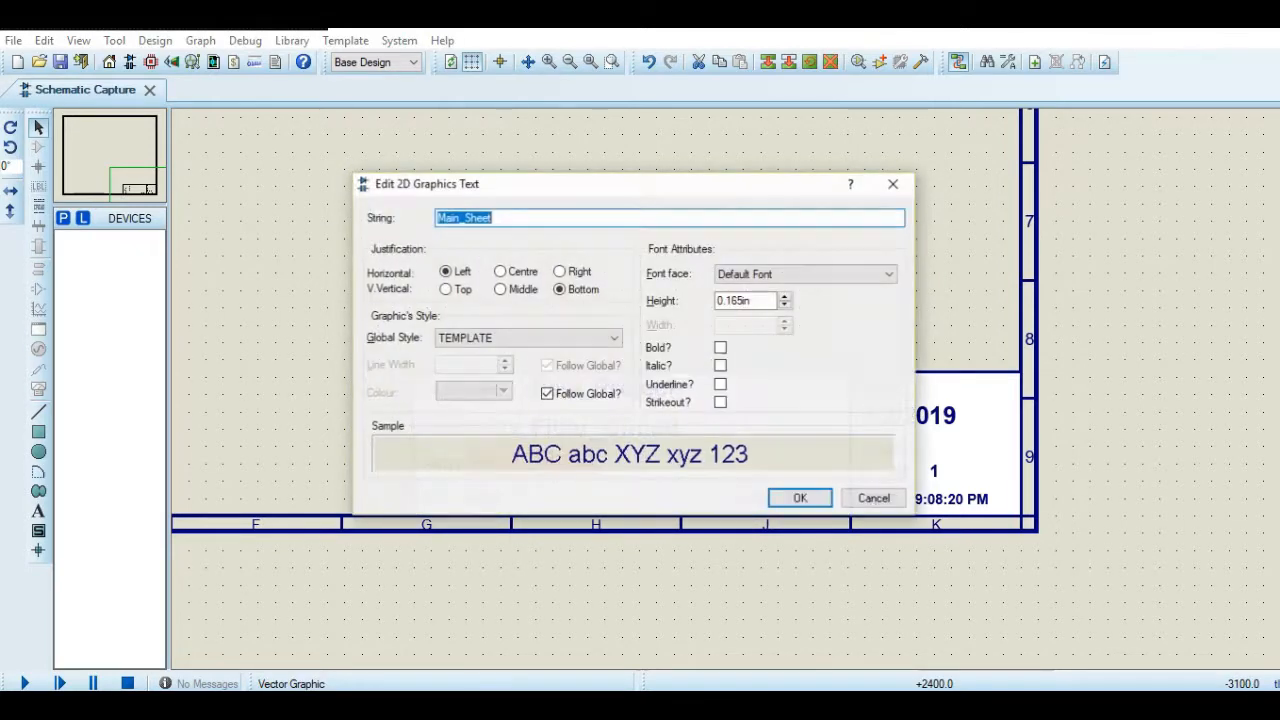
click(500, 289)
click(800, 498)
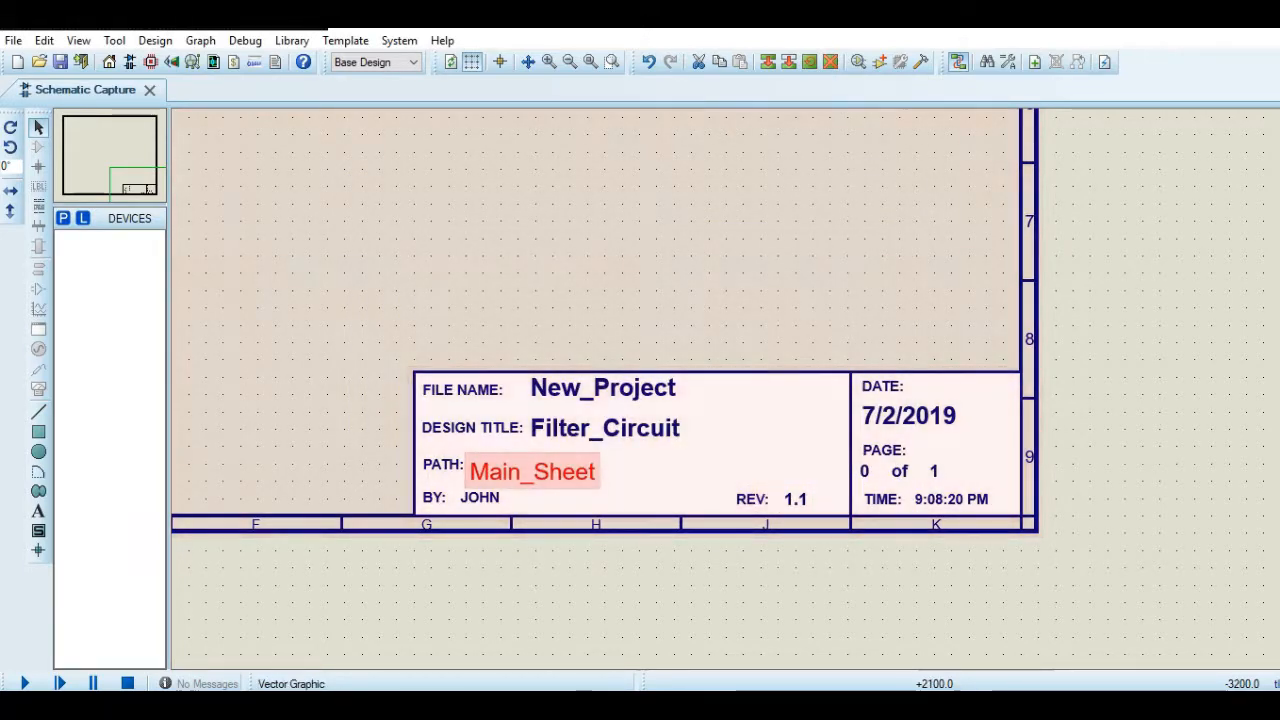
Try centring the Main_Sheet text horizontally in the title block, and restore its horizontal justification to Left
double_click(537, 476)
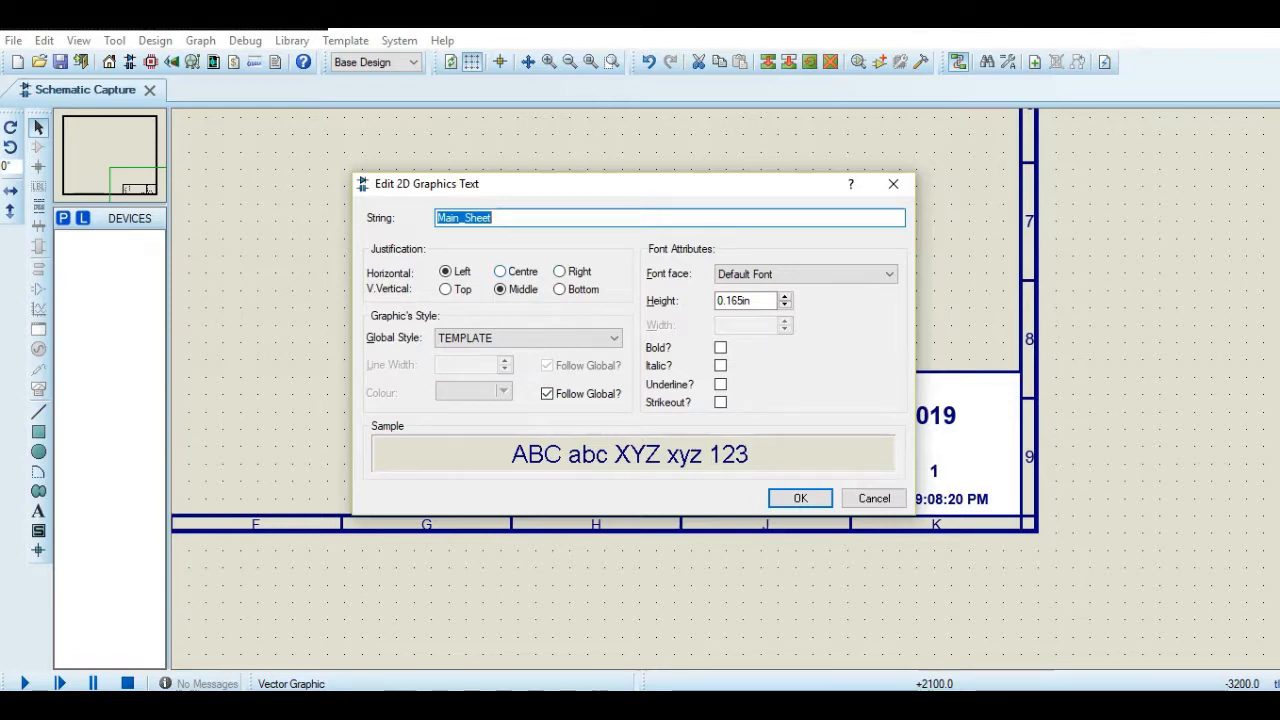
click(500, 272)
click(800, 498)
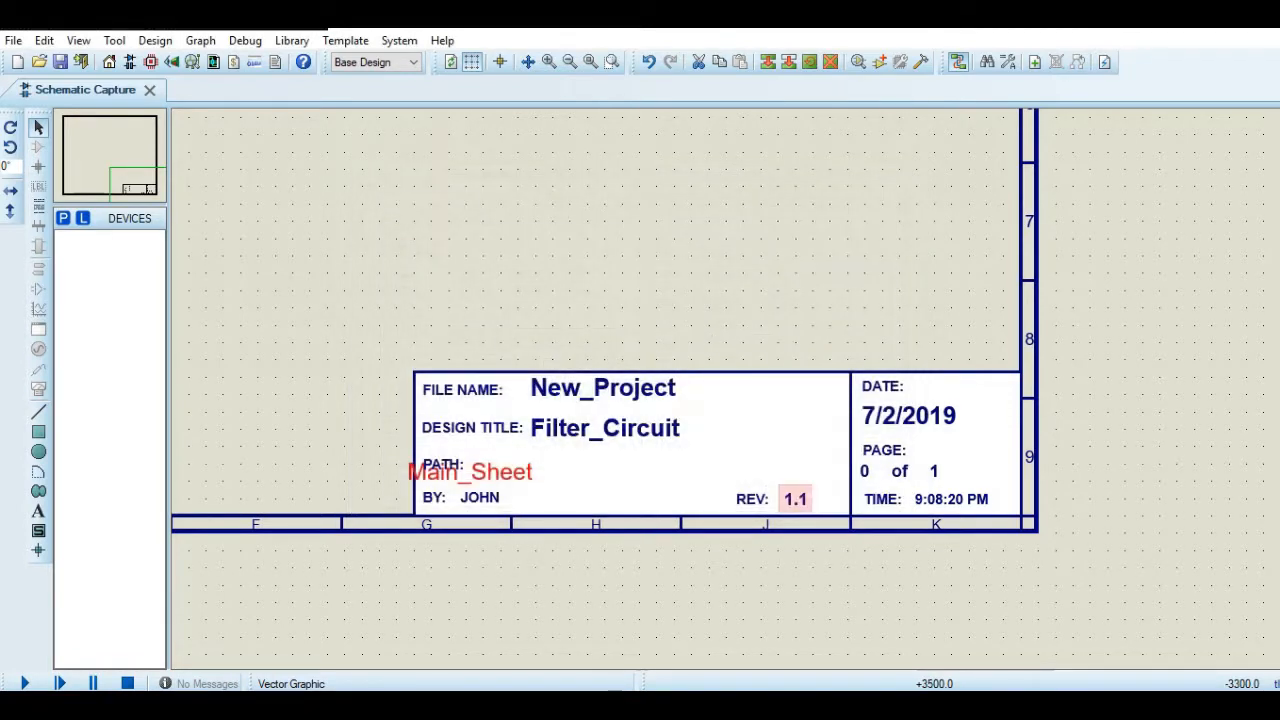
double_click(472, 472)
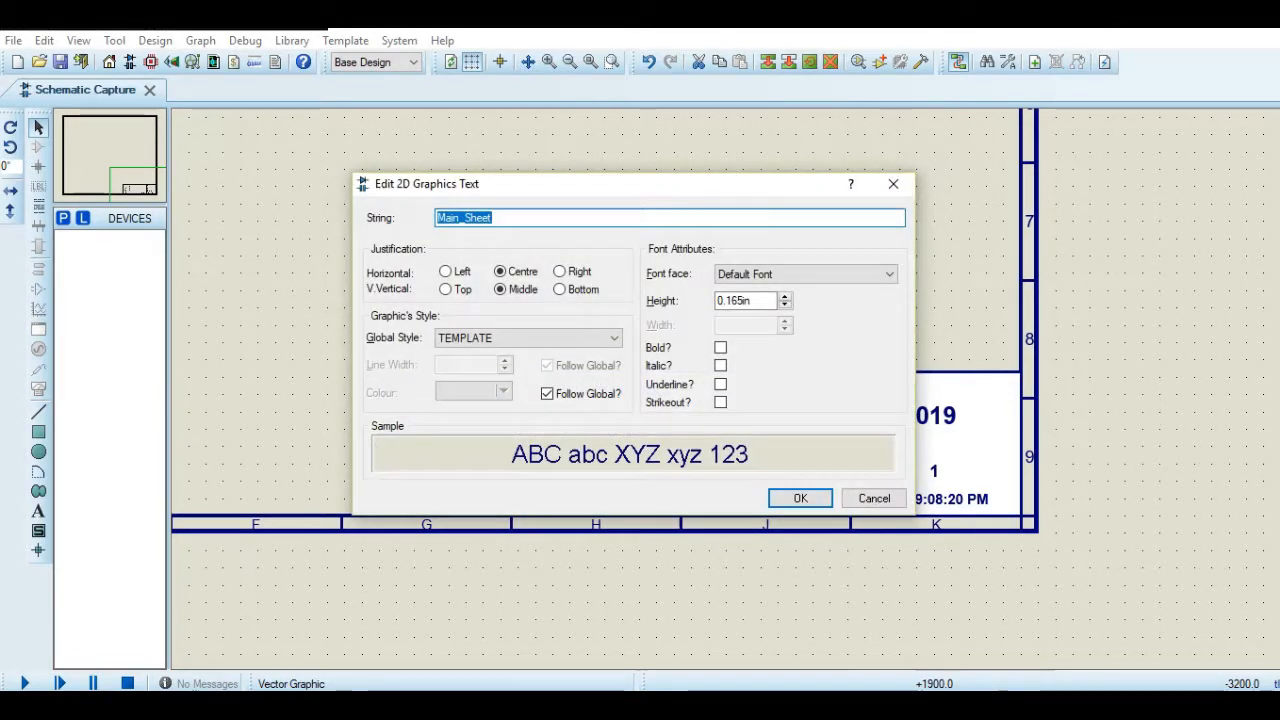
click(446, 272)
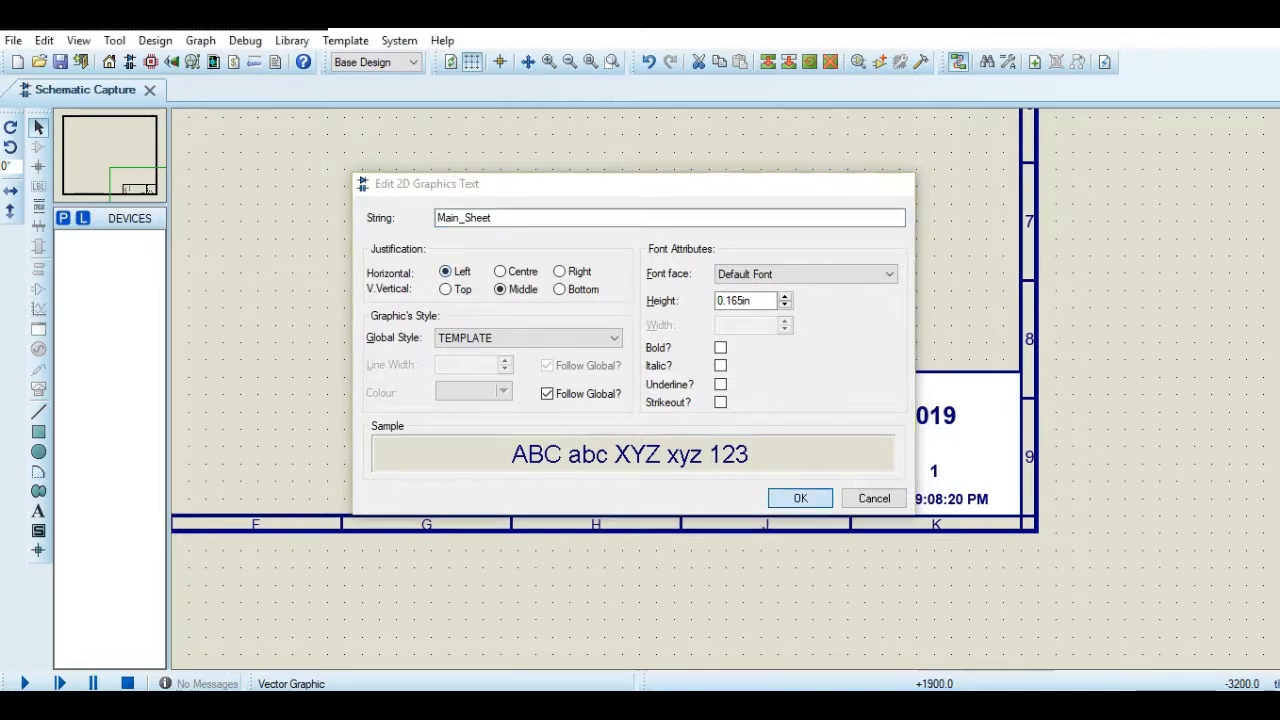
click(800, 498)
Try Top as the vertical justification of the Main_Sheet text
double_click(532, 472)
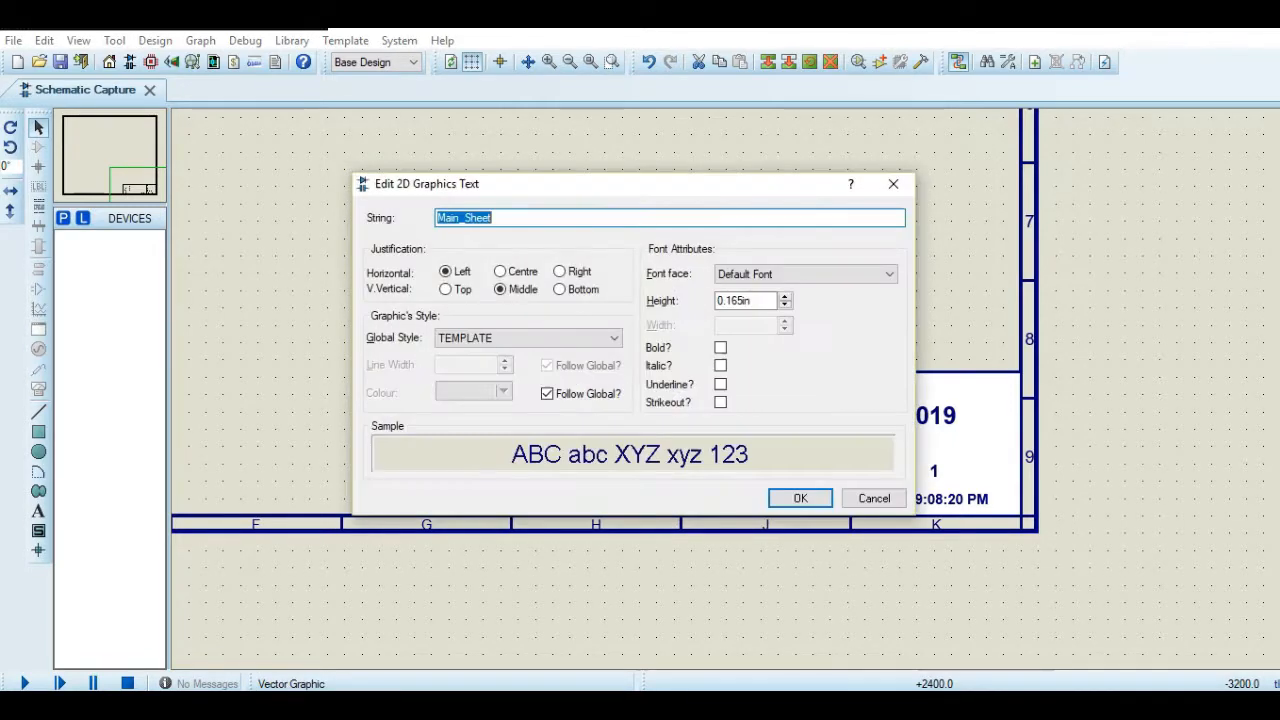
click(446, 289)
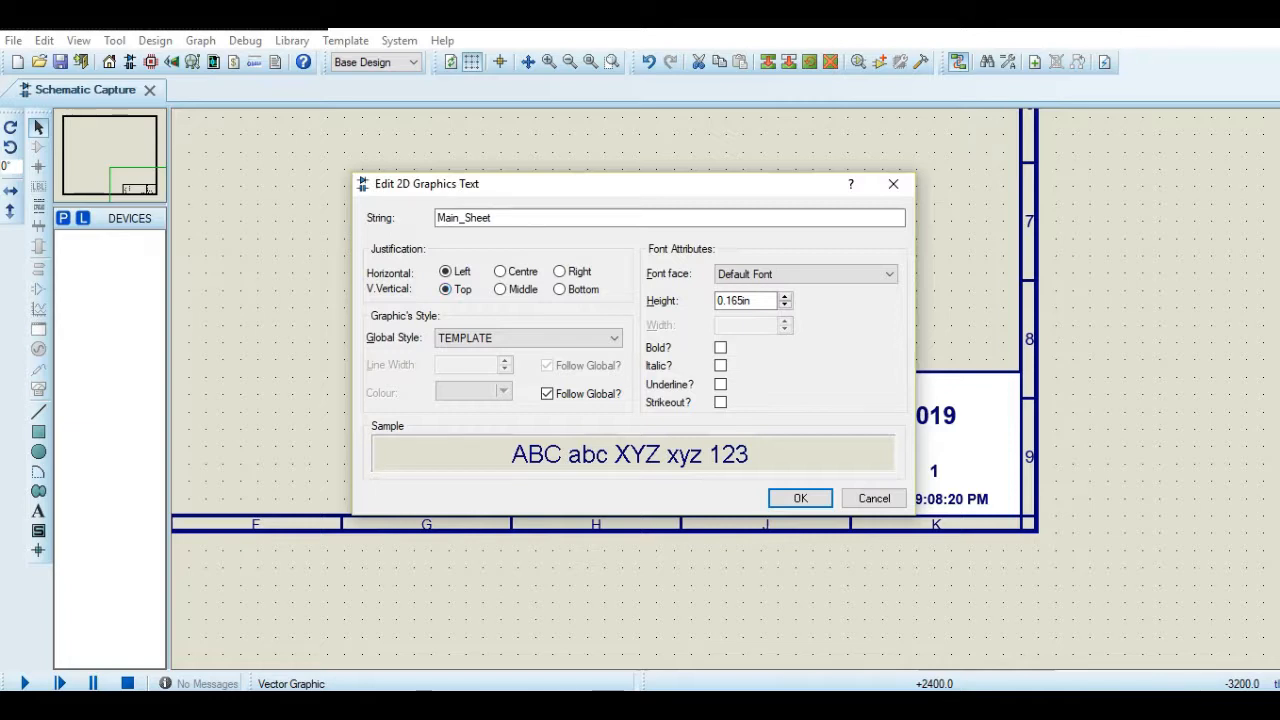
click(800, 498)
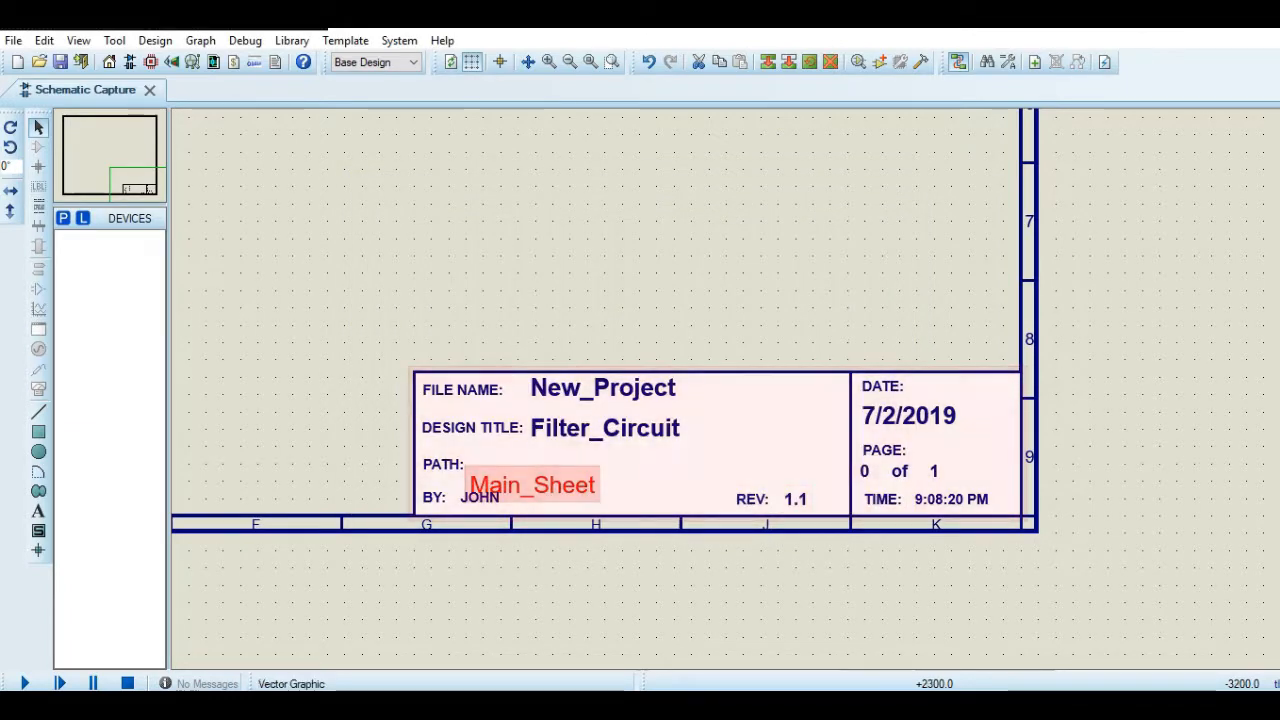
Set the Main_Sheet text's vertical justification to Bottom and its height to 0.135in, keeping the Default Font
double_click(532, 485)
click(496, 218)
click(560, 289)
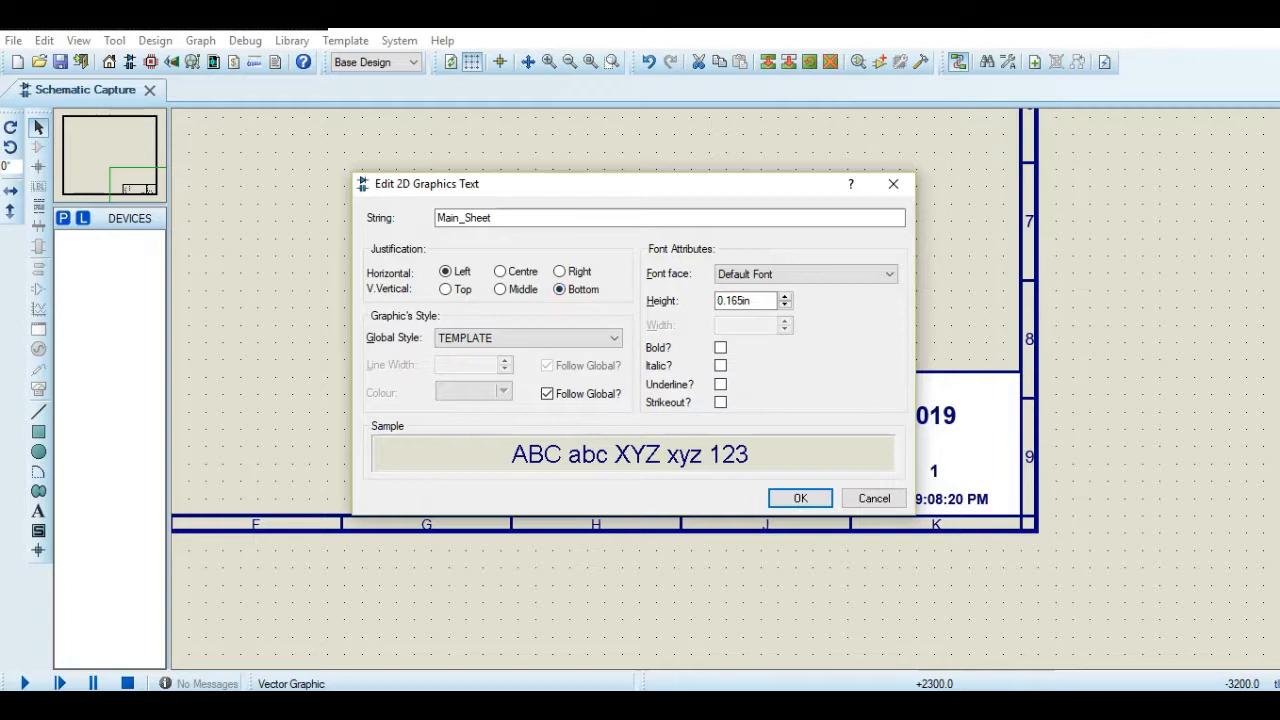
click(805, 274)
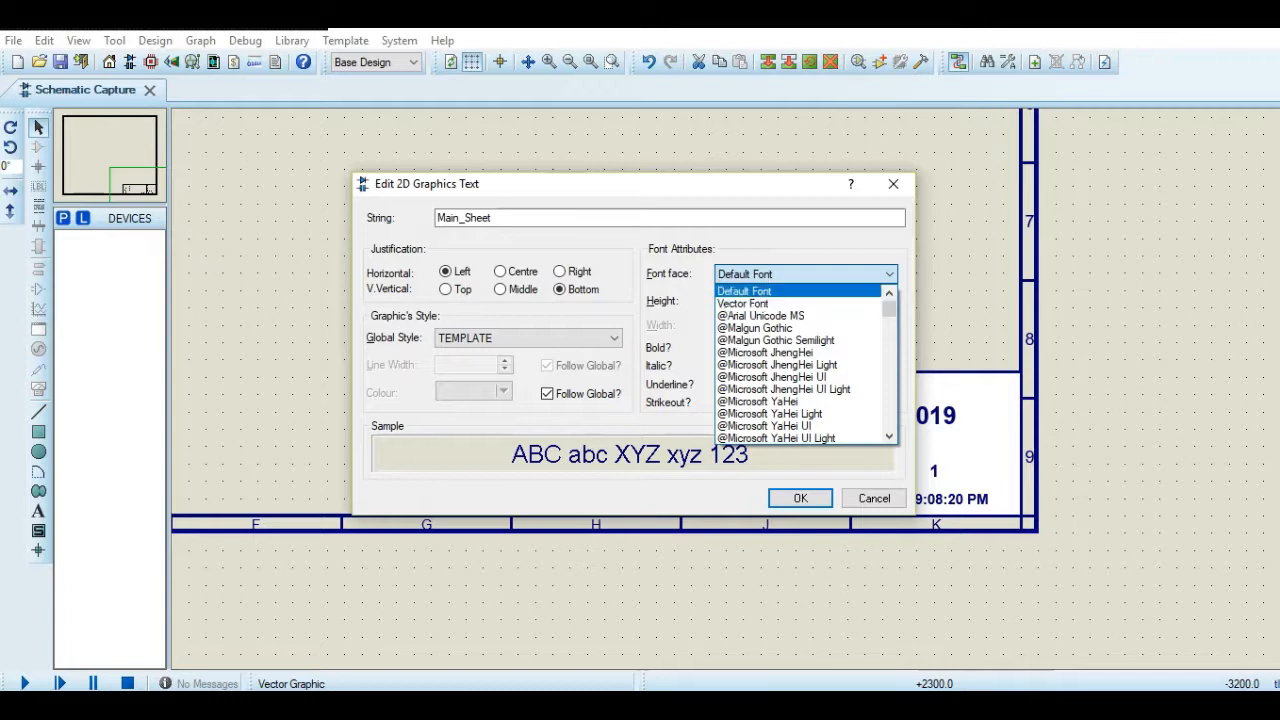
click(760, 291)
key(Down)
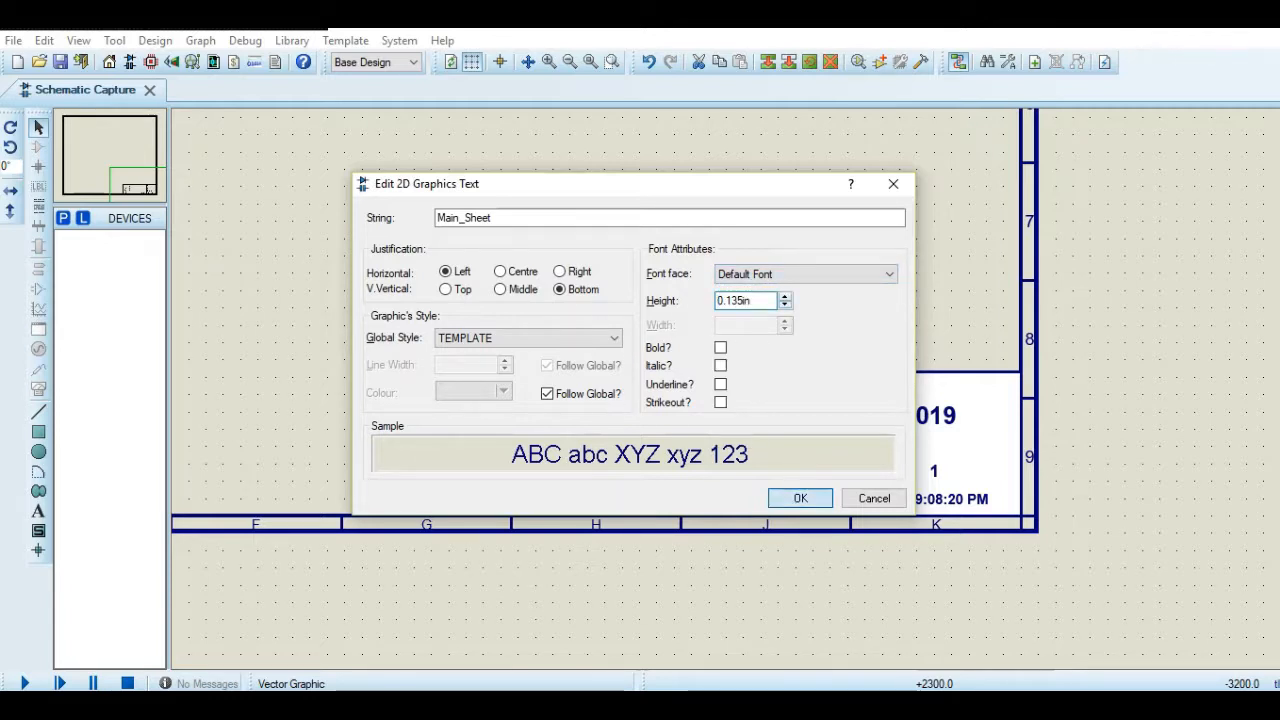
click(800, 498)
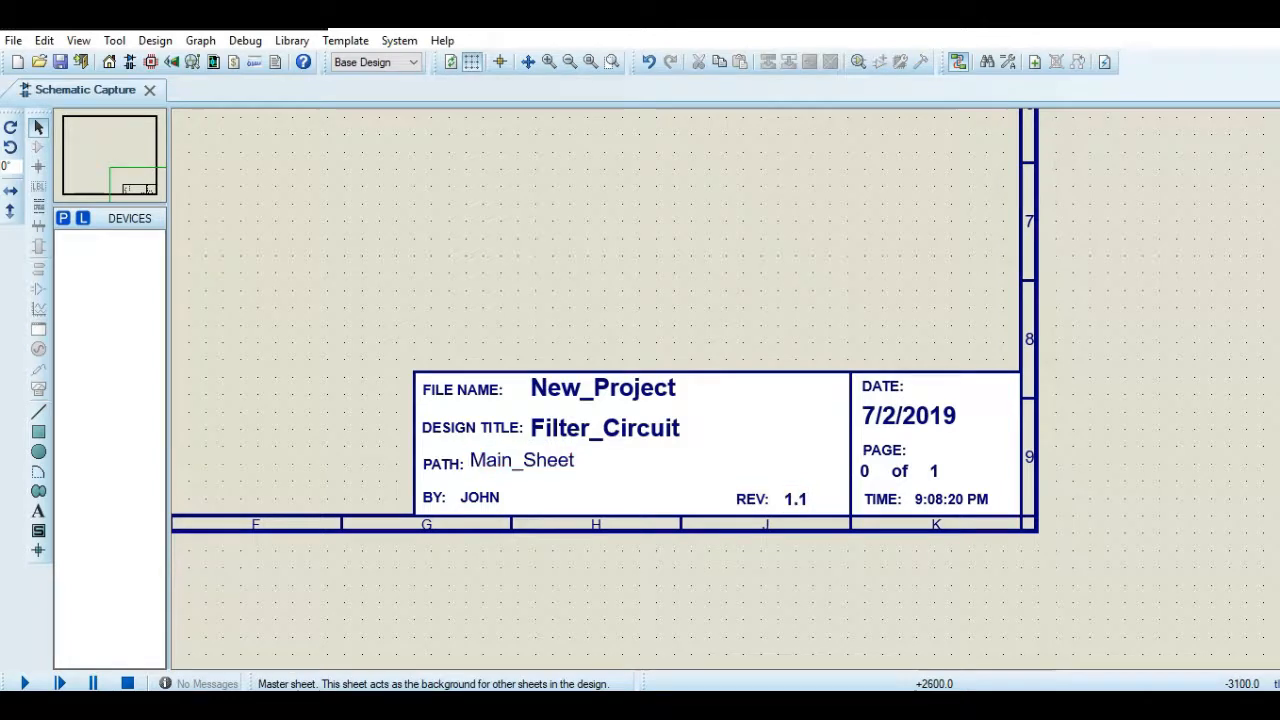
key(F8)
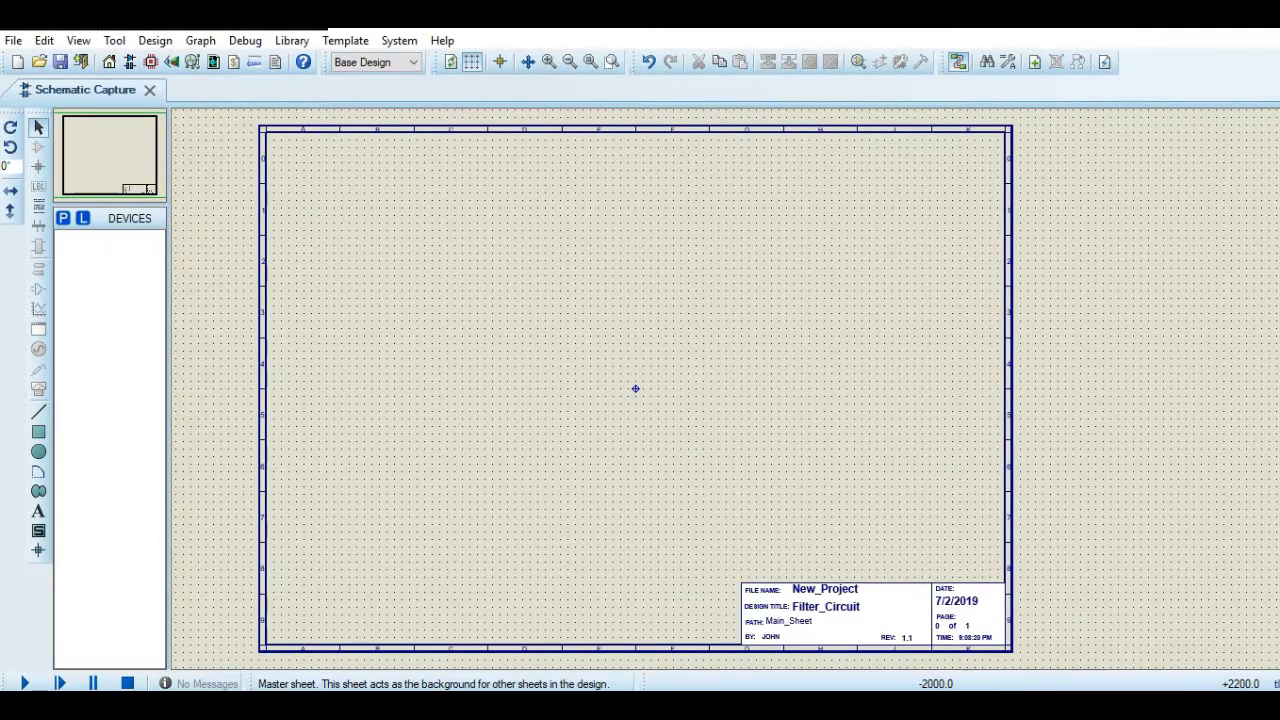